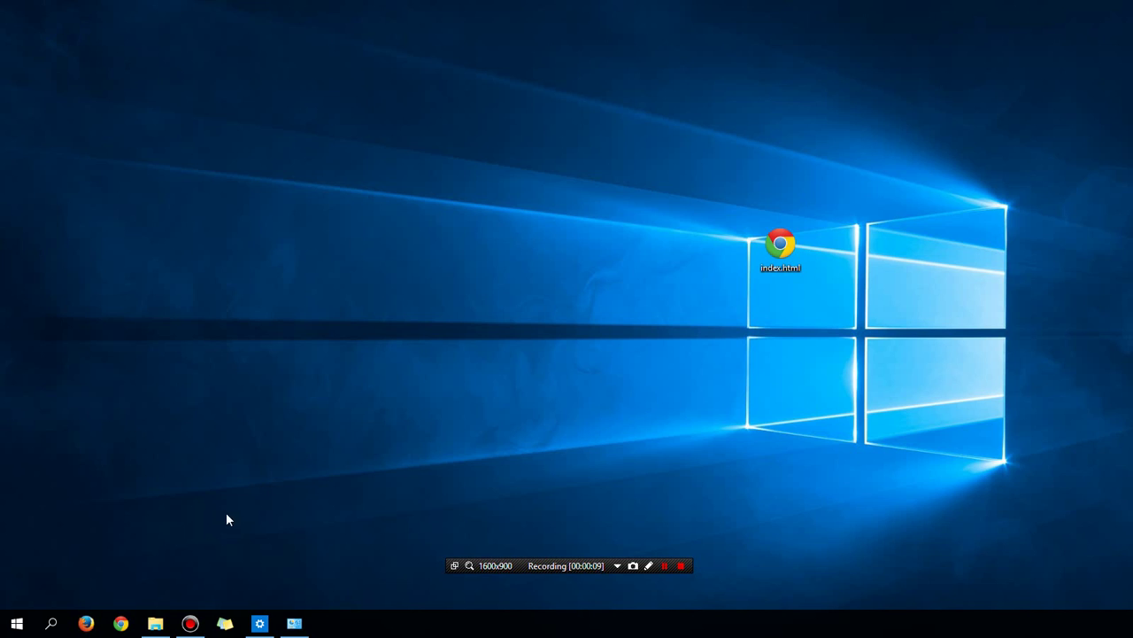
Launch a new Google Chrome window from the taskbar icon's jump list.
right_click(123, 624)
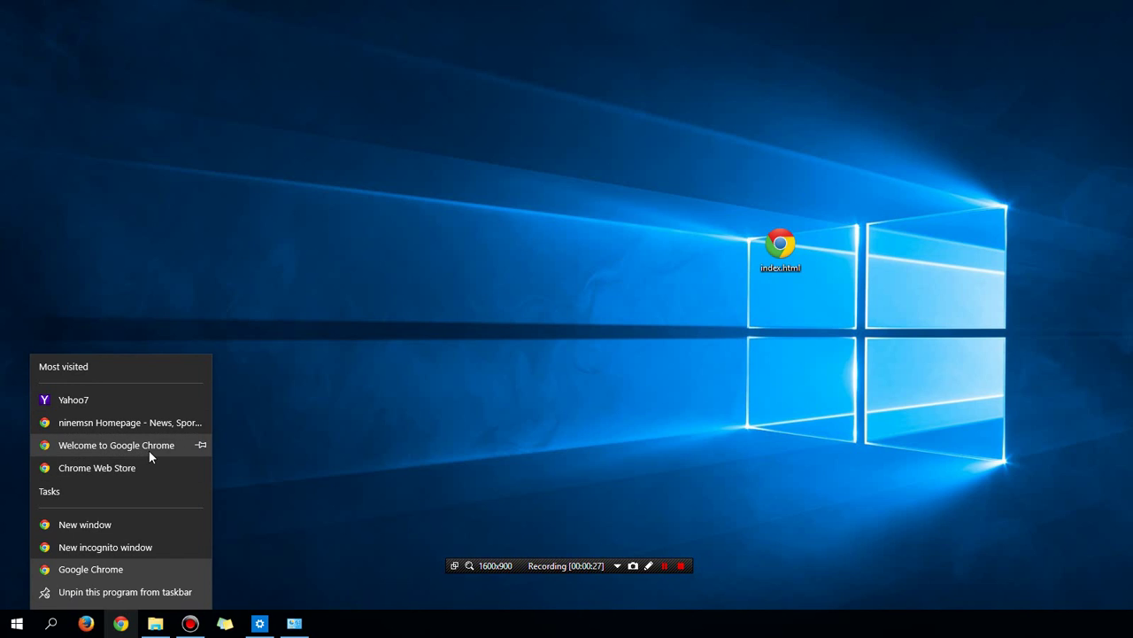
click(116, 566)
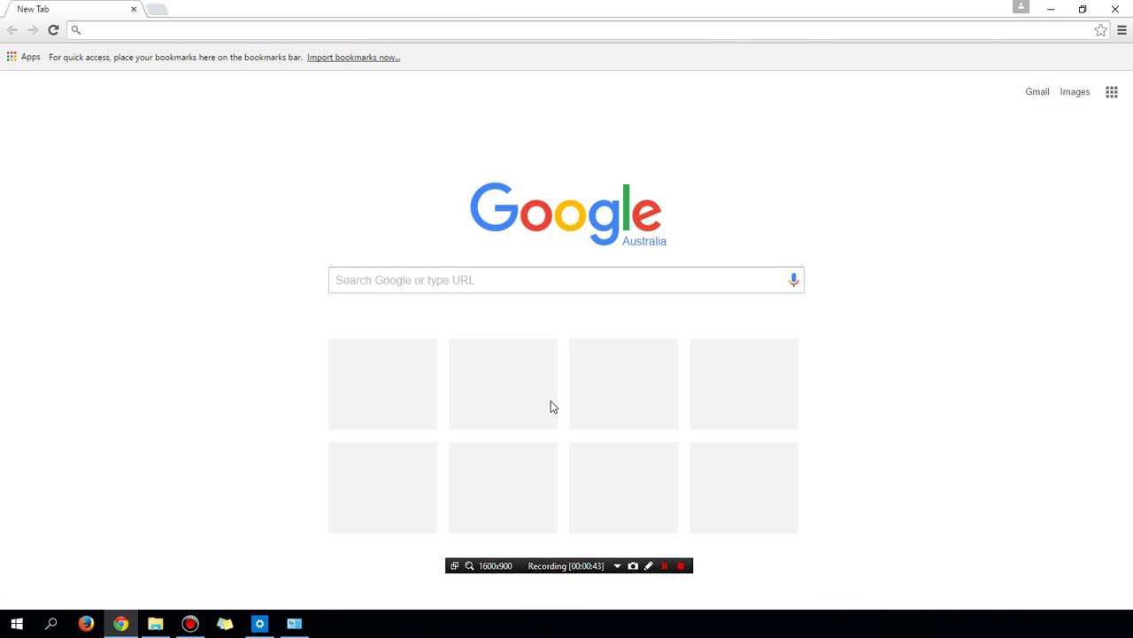
Open a second new tab and review the jump list's most-visited sites.
click(157, 10)
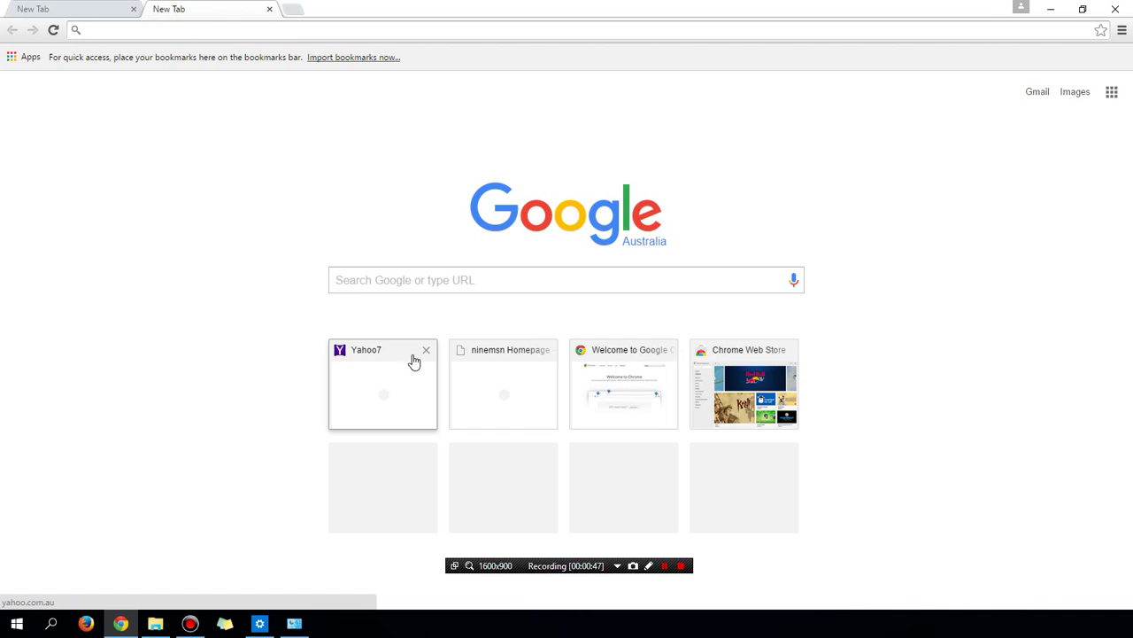
right_click(121, 624)
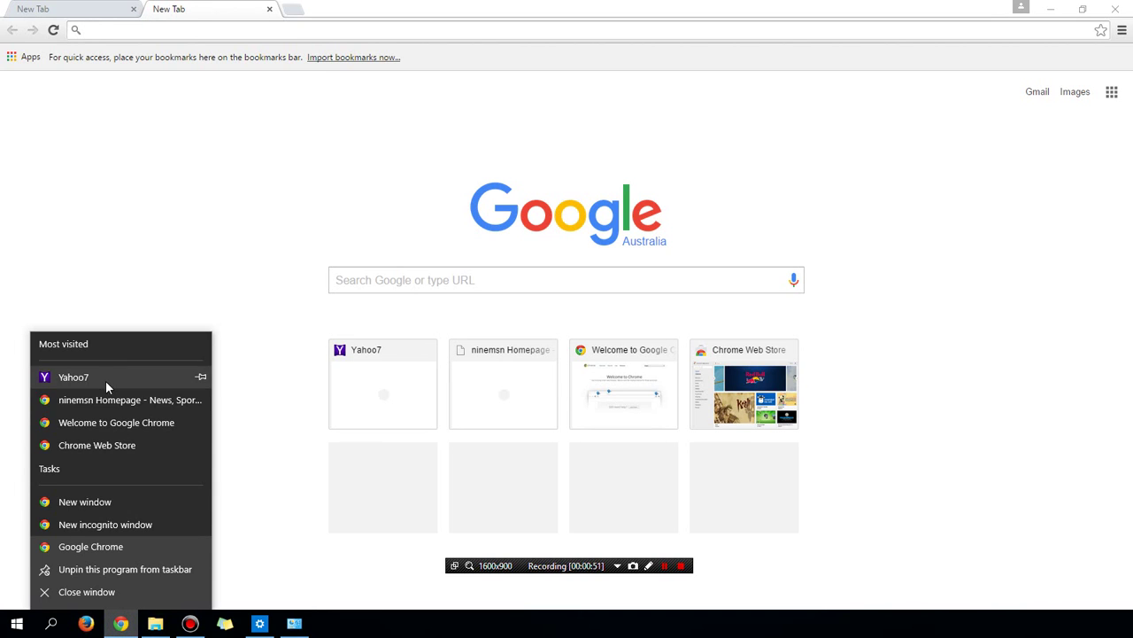
click(301, 369)
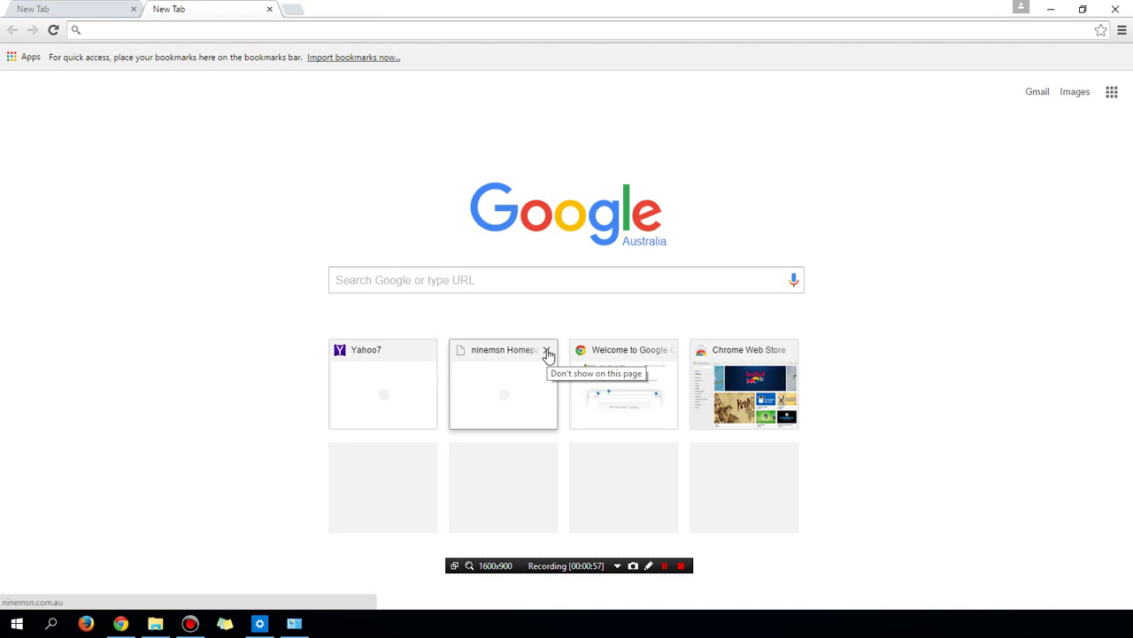
Remove the Welcome to Google Chrome and Chrome Web Store tiles, then recheck the jump list.
click(667, 351)
click(671, 351)
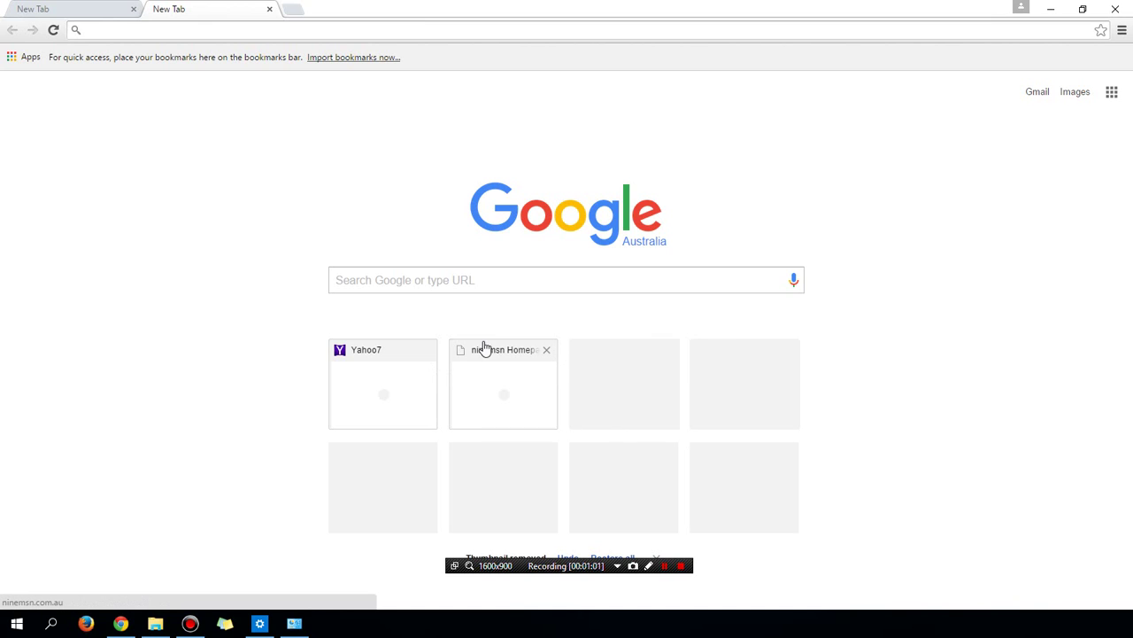
right_click(121, 625)
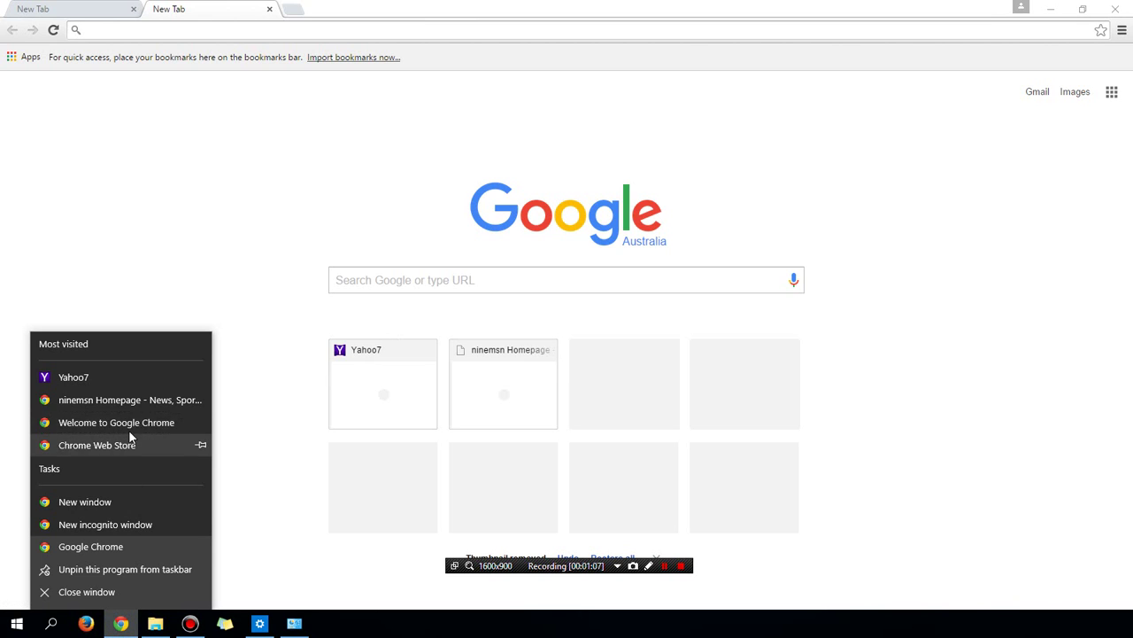
click(247, 447)
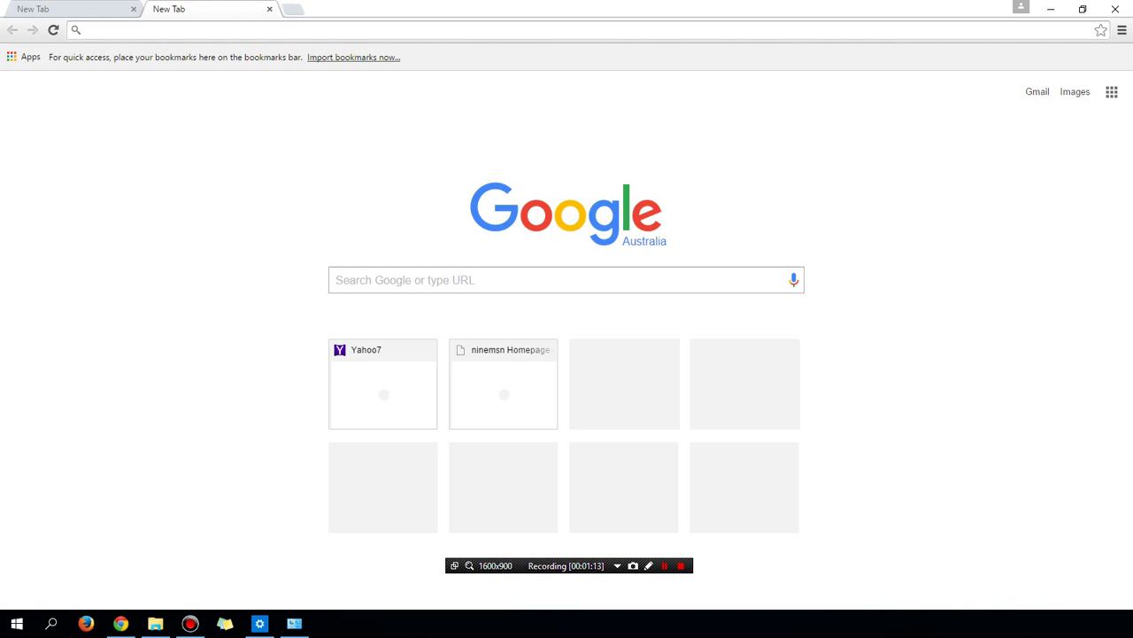
click(415, 280)
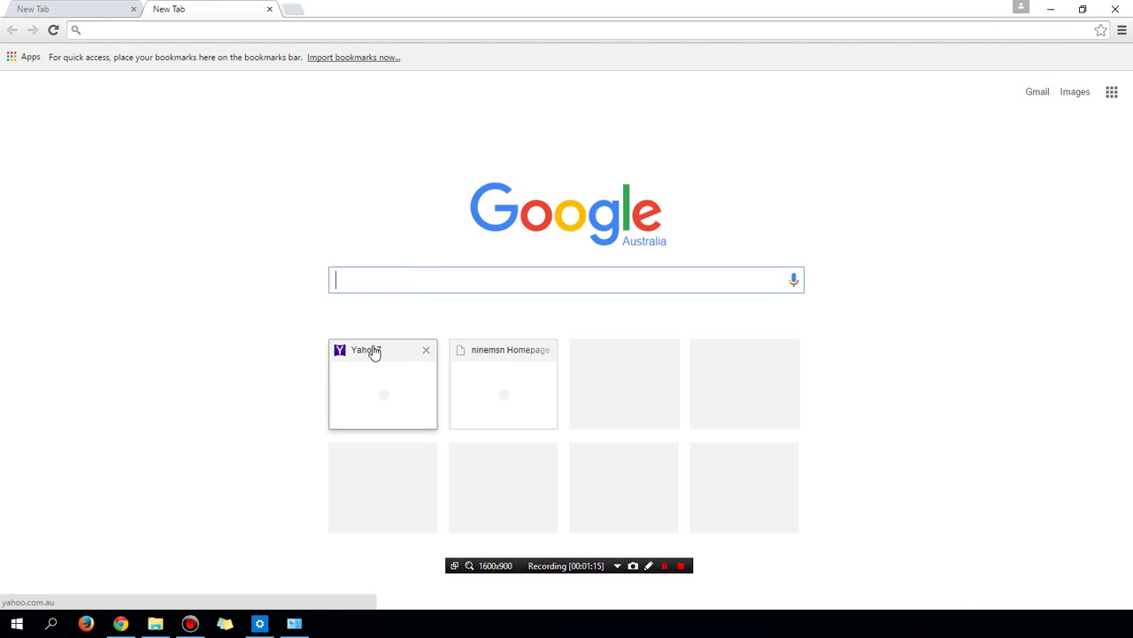
click(110, 626)
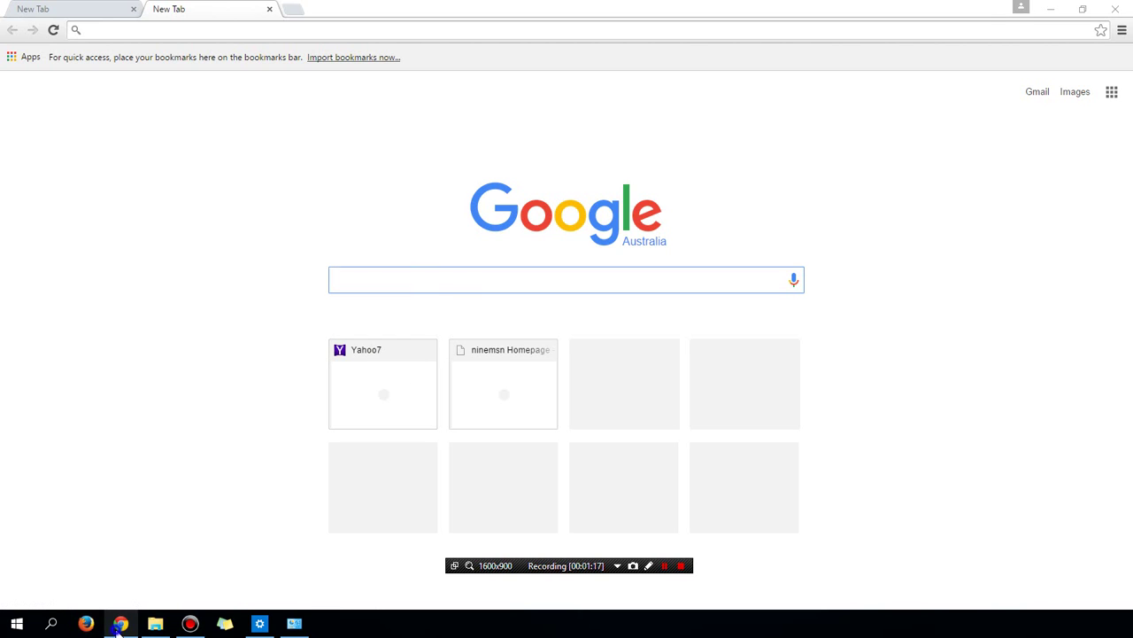
Reopen Chrome's jump list to confirm only Yahoo7 and ninemsn Homepage remain as most visited.
drag(137, 563, 136, 565)
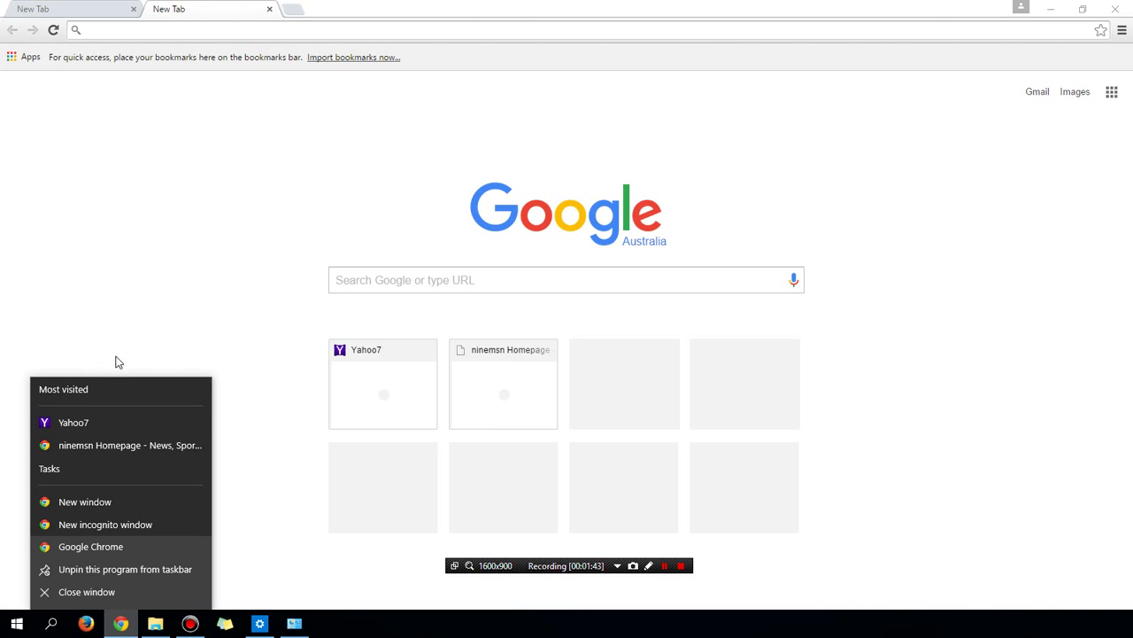
Clear browsing data from the beginning of time via Settings, then close the Settings tab.
click(1121, 30)
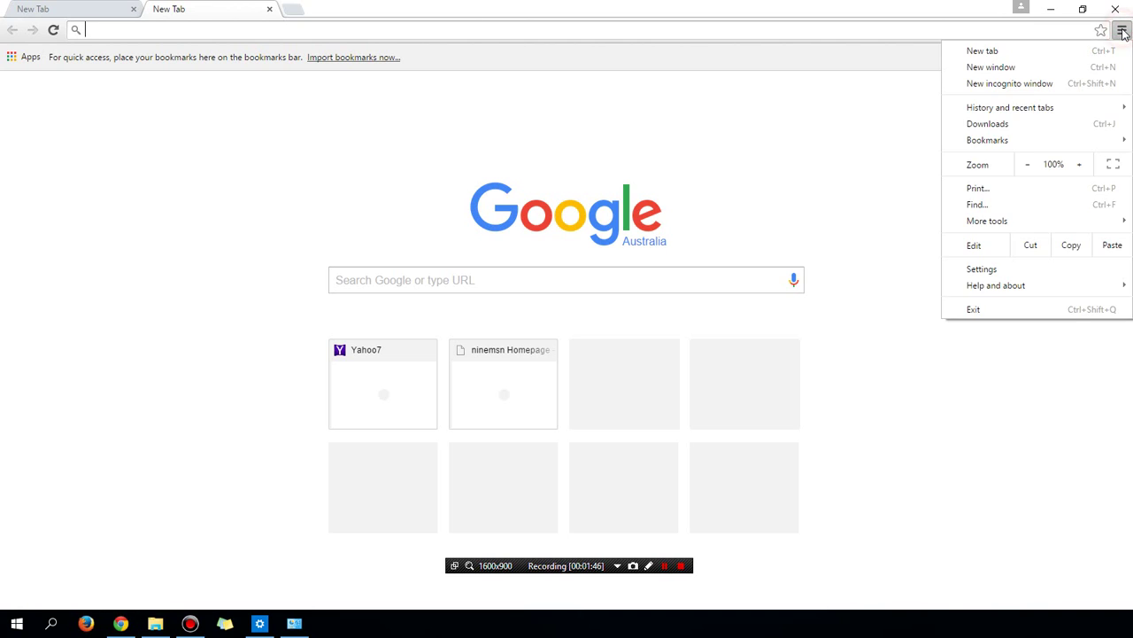
click(986, 268)
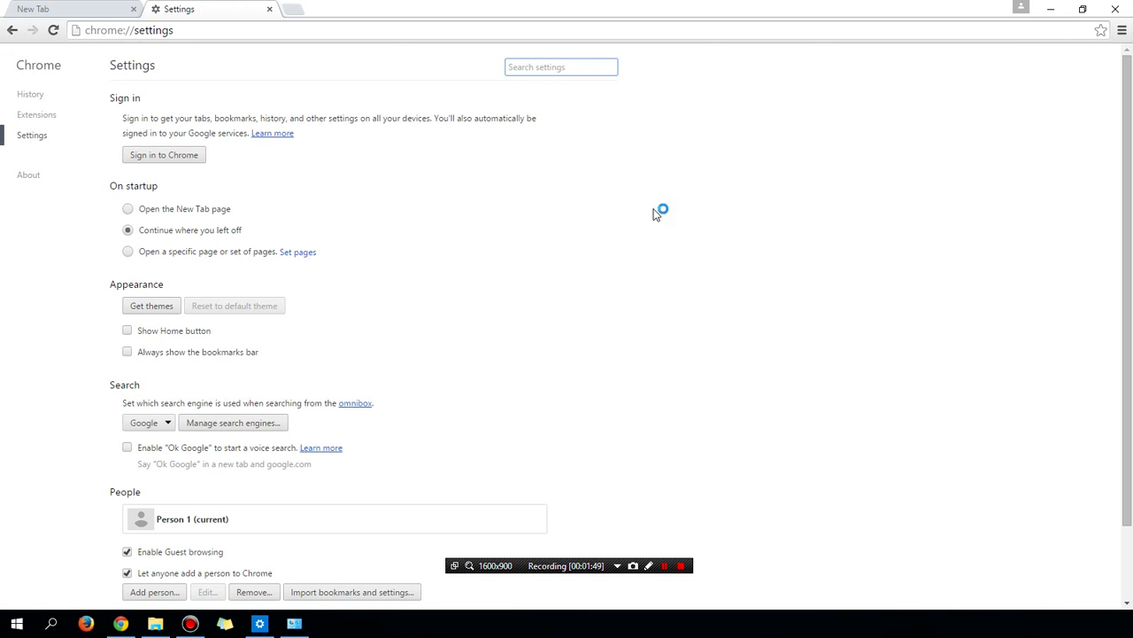
click(33, 95)
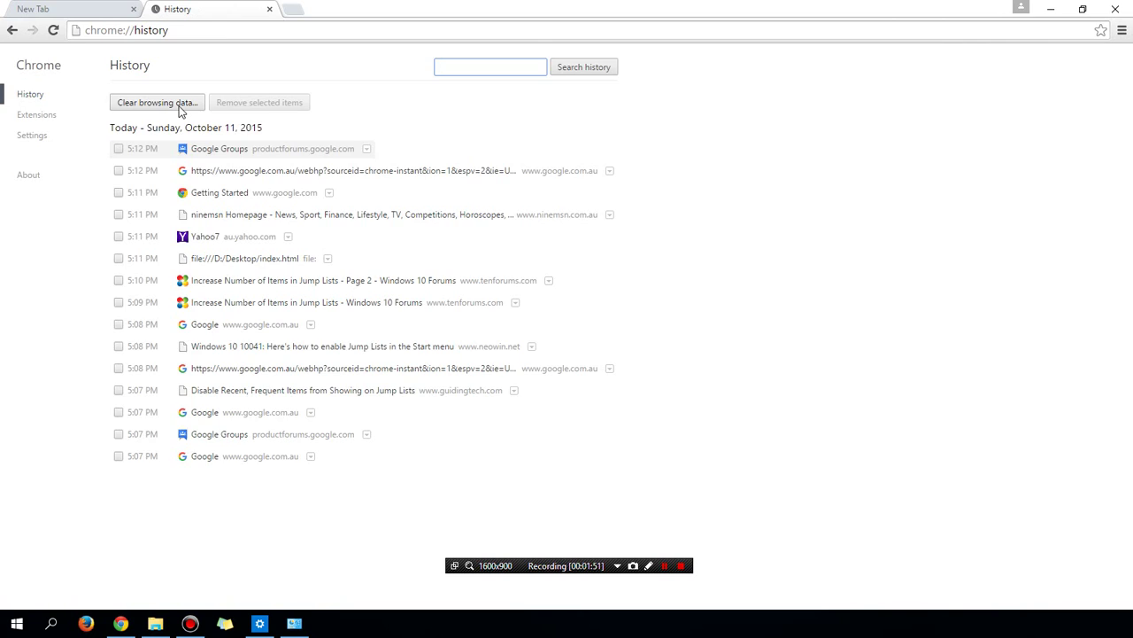
click(178, 108)
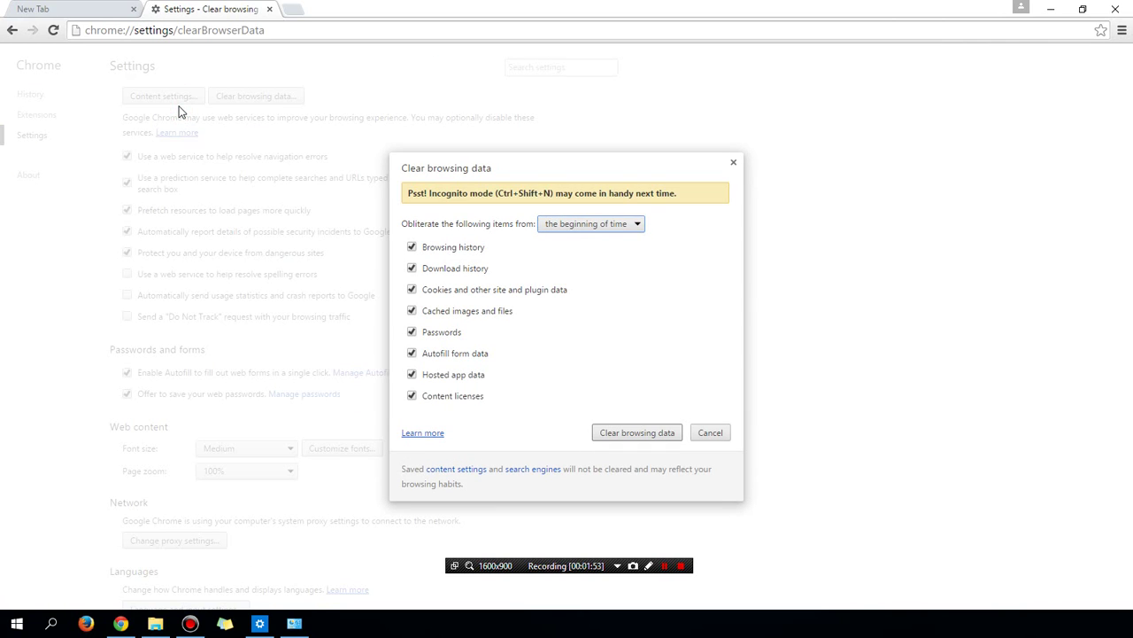
click(627, 428)
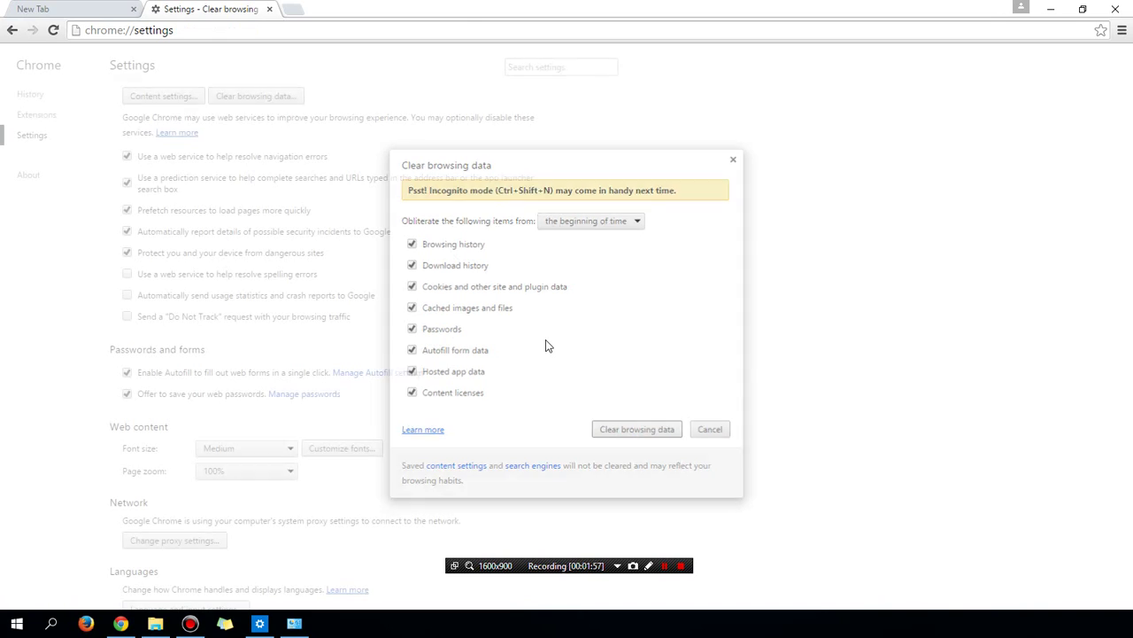
middle_click(210, 7)
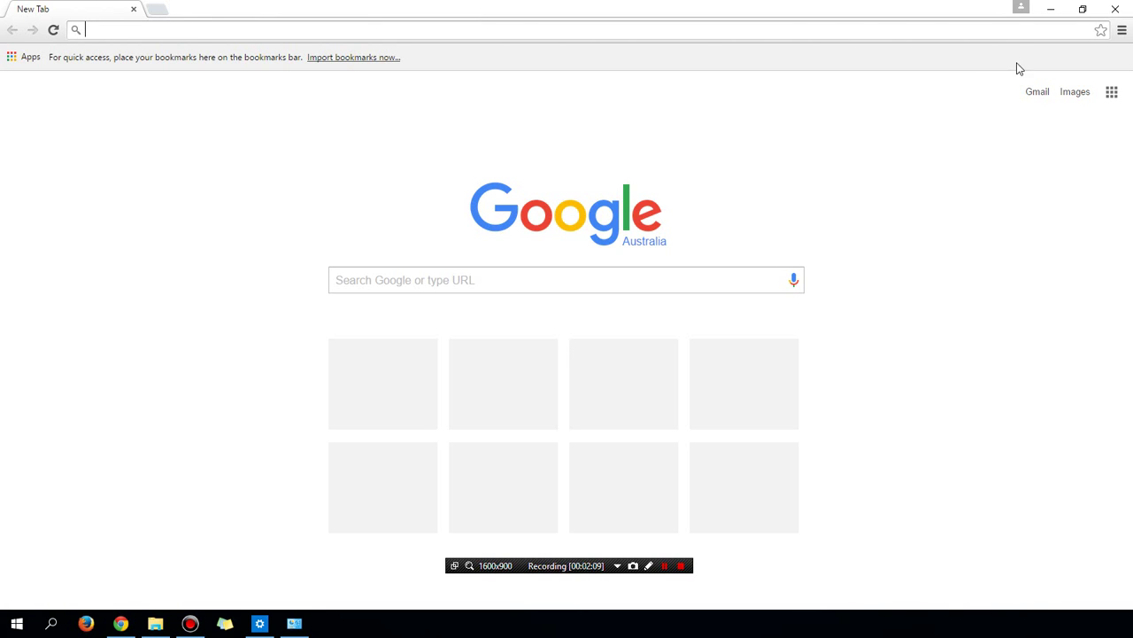
Open Chrome Settings and scroll through its startup and search engine options.
click(1121, 30)
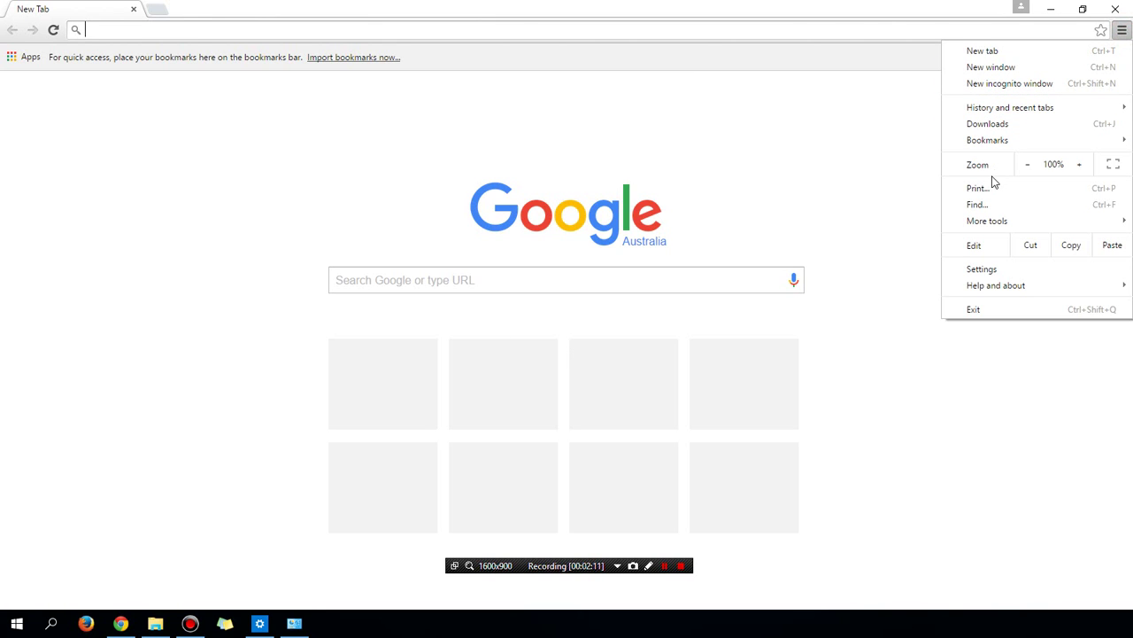
click(989, 269)
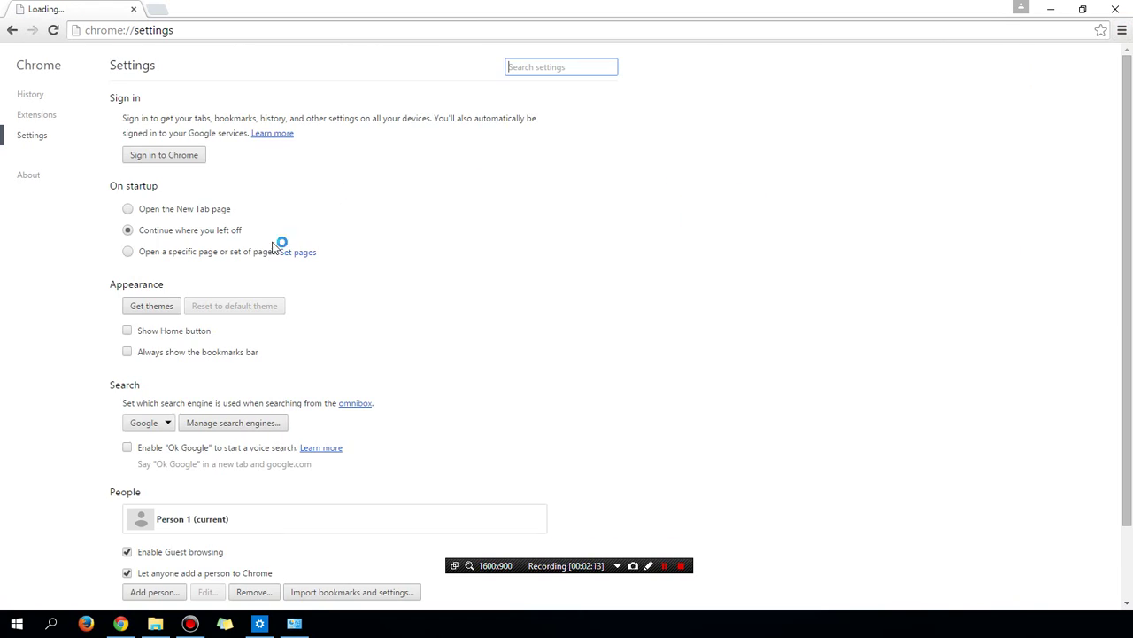
scroll(252, 263, down, 1)
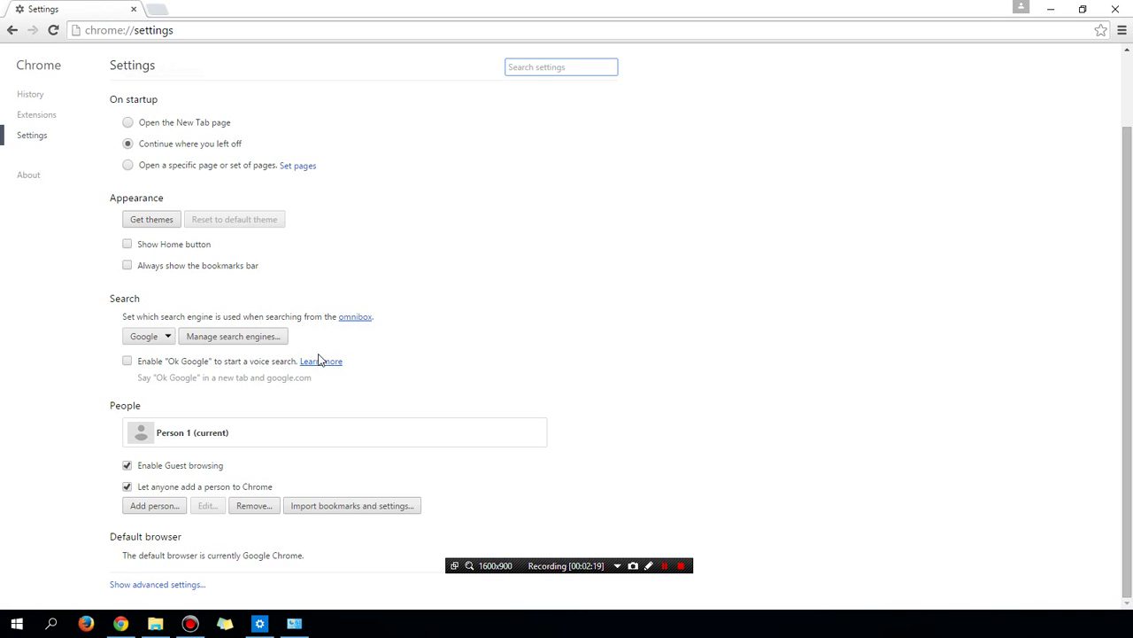
scroll(288, 374, up, 1)
scroll(277, 394, down, 1)
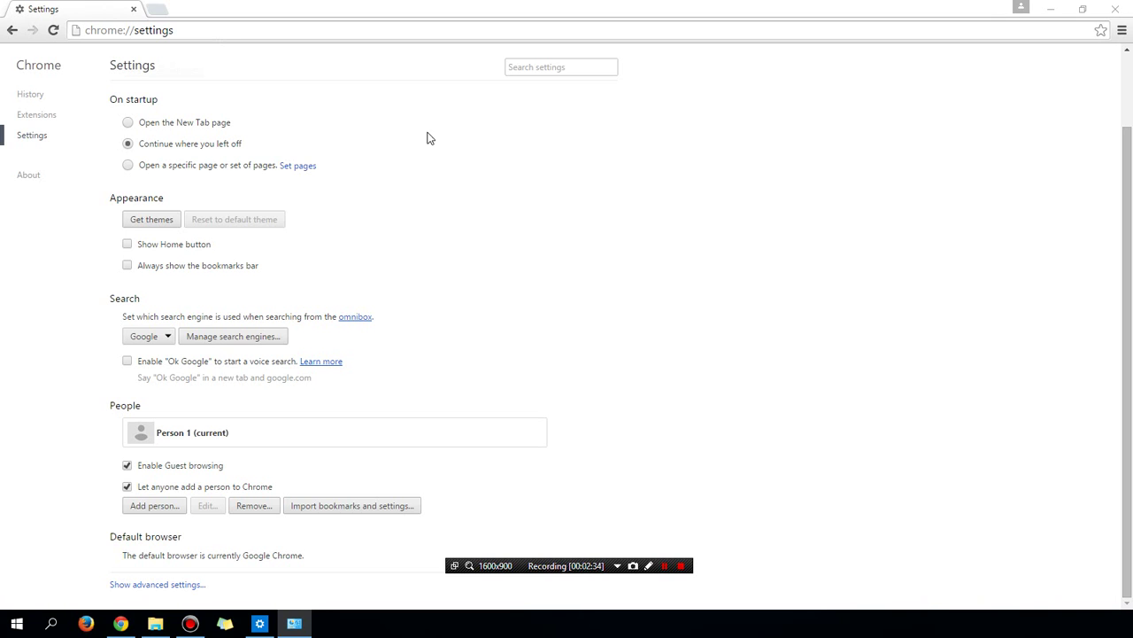
Open Chrome's User Data\Default folder in File Explorer and select the History file.
click(608, 143)
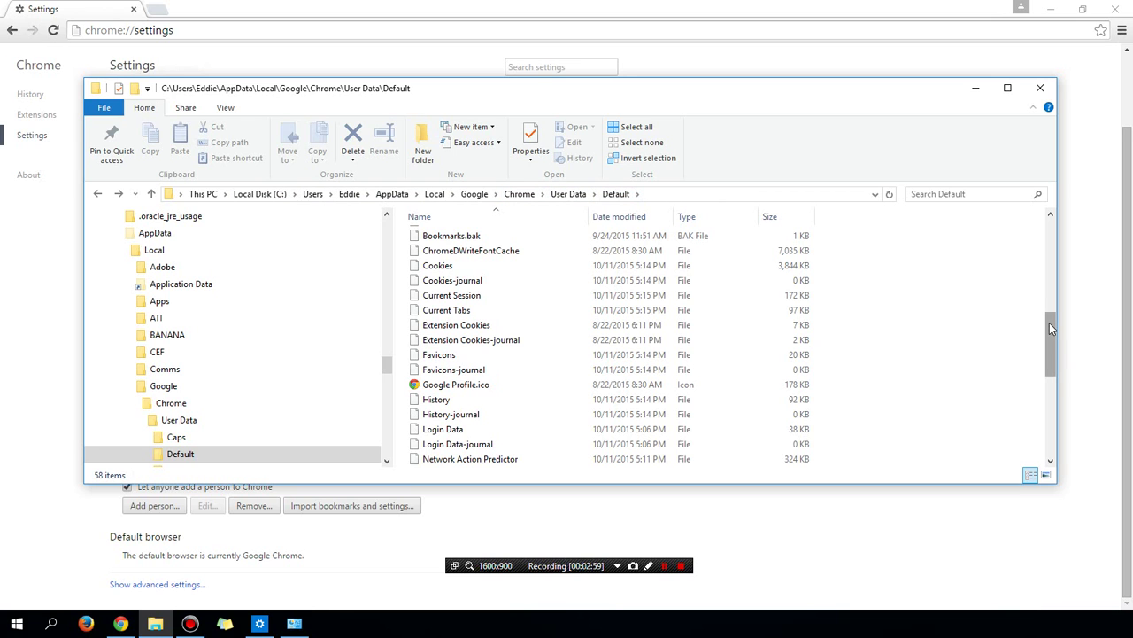
mouse_move(1051, 324)
mouse_down()
mouse_move(1048, 299)
mouse_move(1035, 333)
mouse_up()
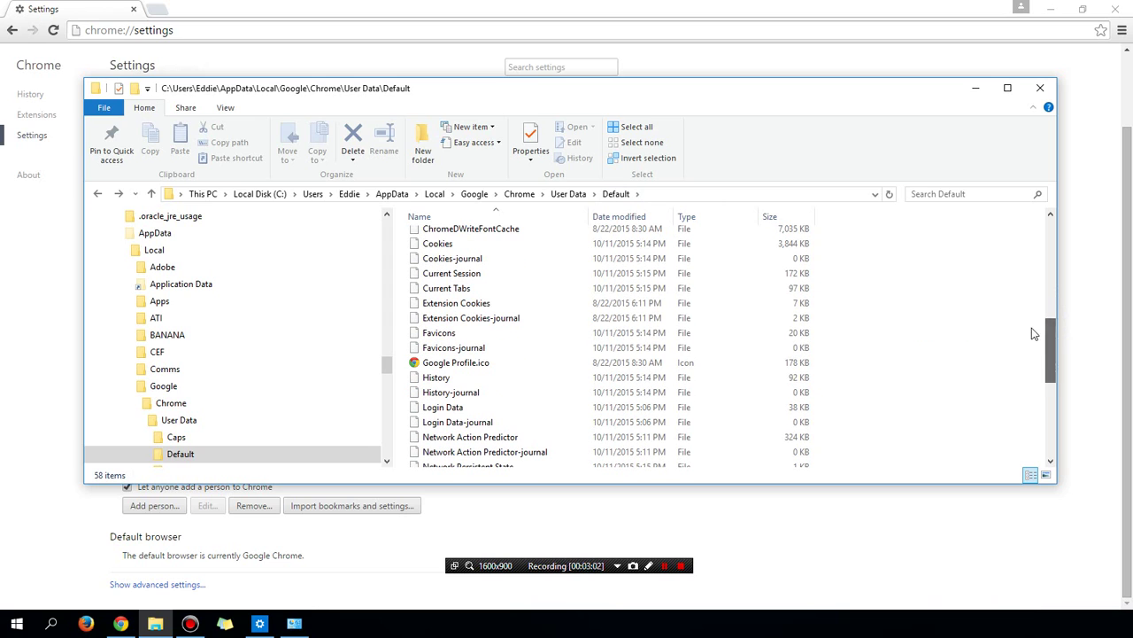
click(438, 378)
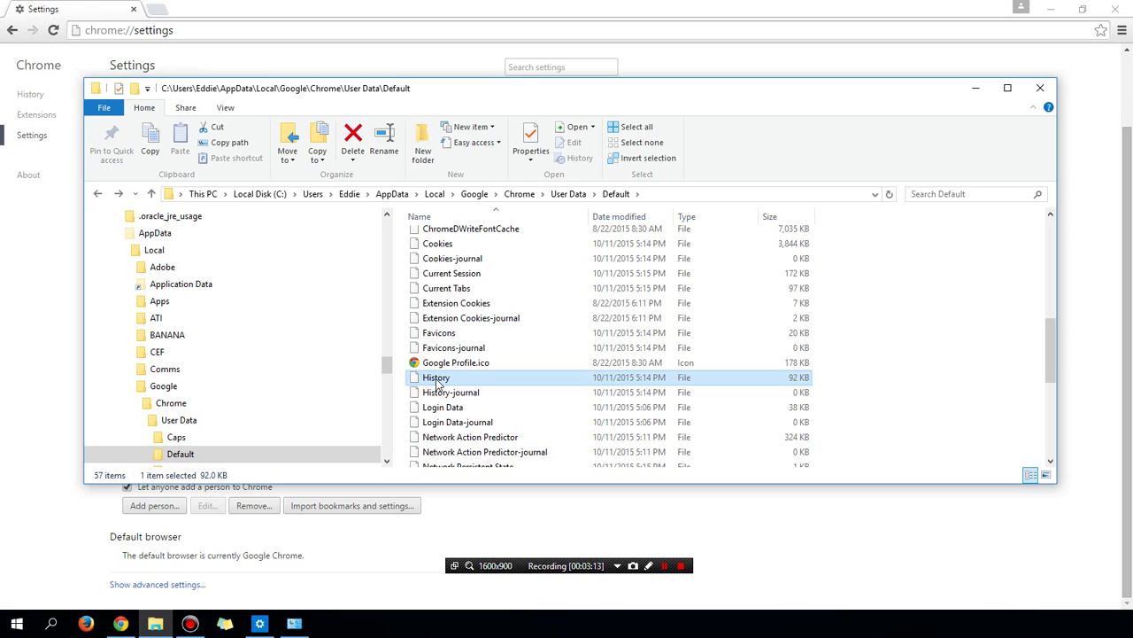
Tick Read-only in the History file's Properties and confirm with OK.
right_click(436, 382)
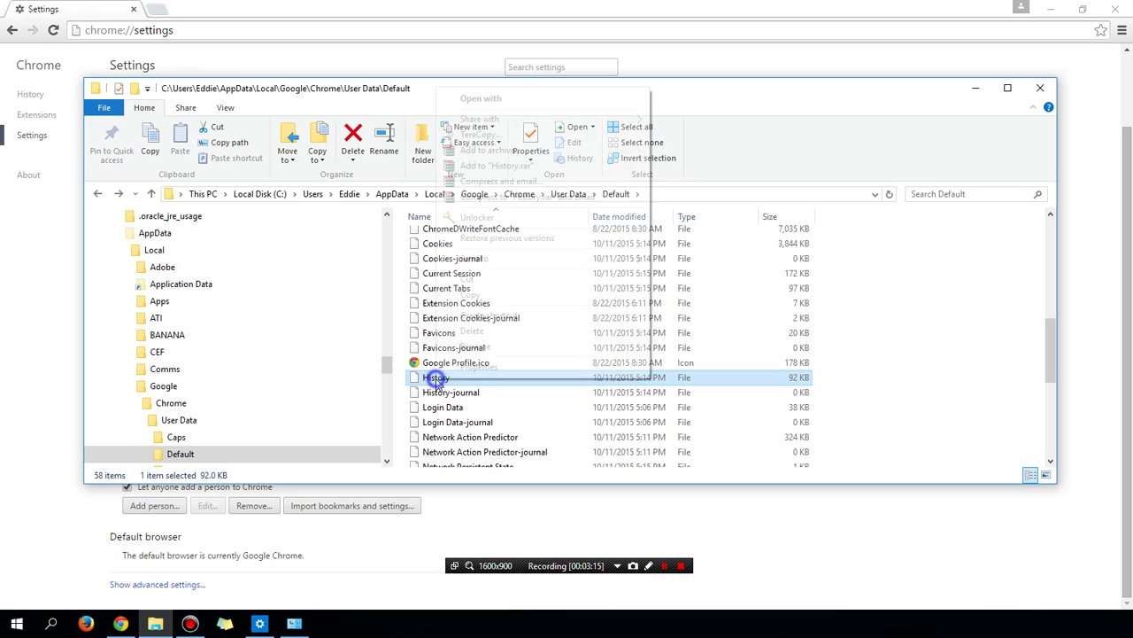
click(481, 375)
right_click(449, 384)
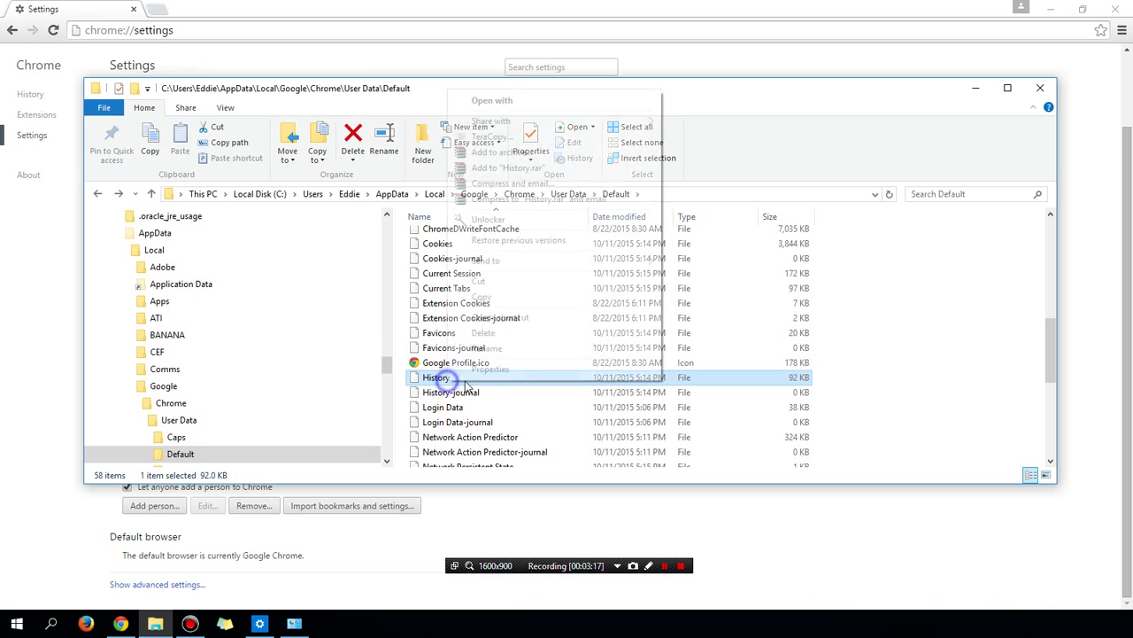
click(597, 369)
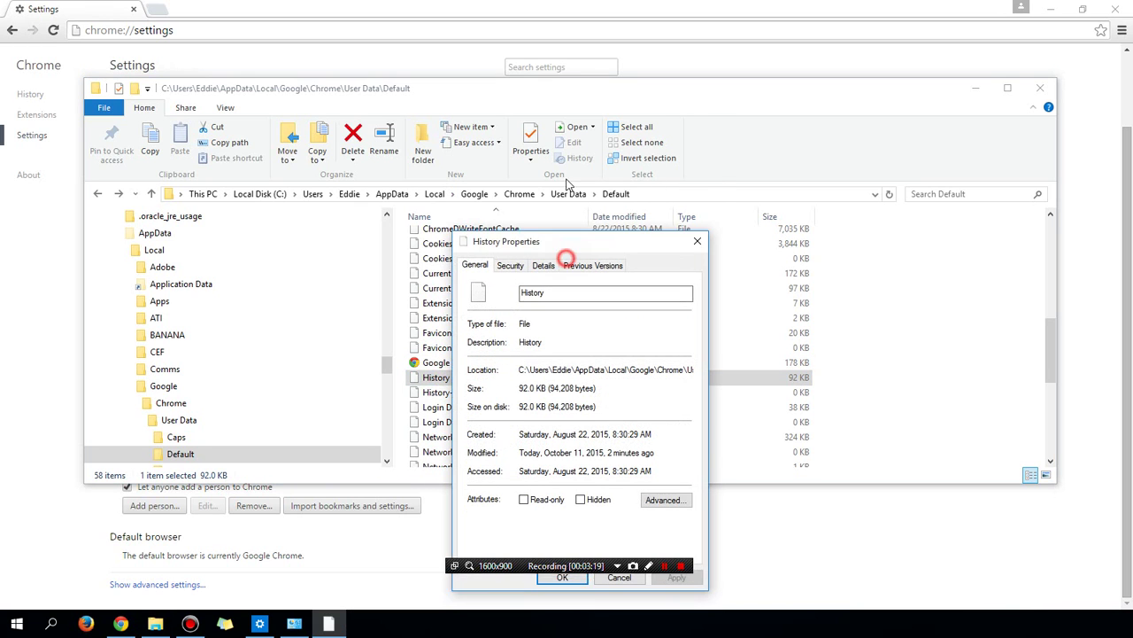
drag(568, 184, 567, 105)
click(550, 360)
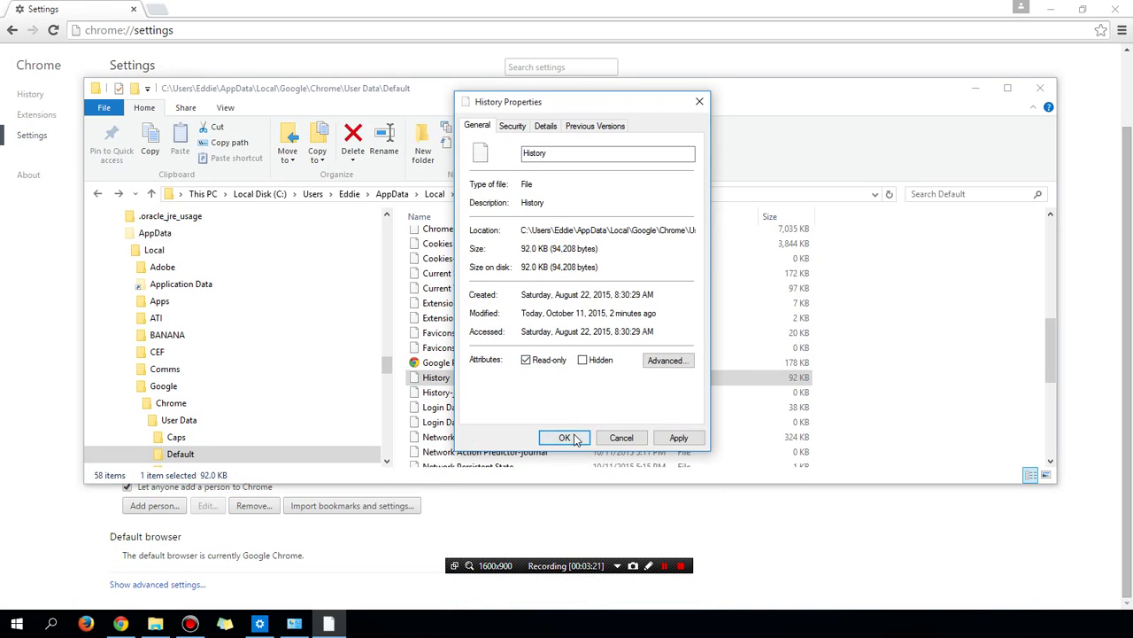
click(571, 439)
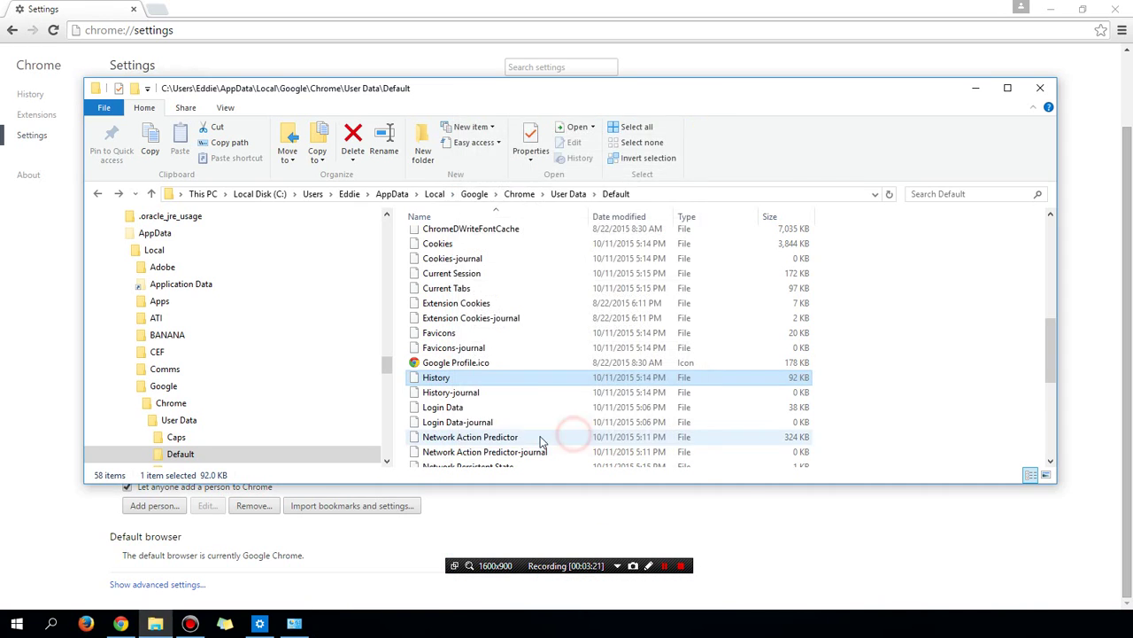
Close File Explorer and load ebay.com.au in a new Chrome tab.
click(1043, 87)
click(324, 29)
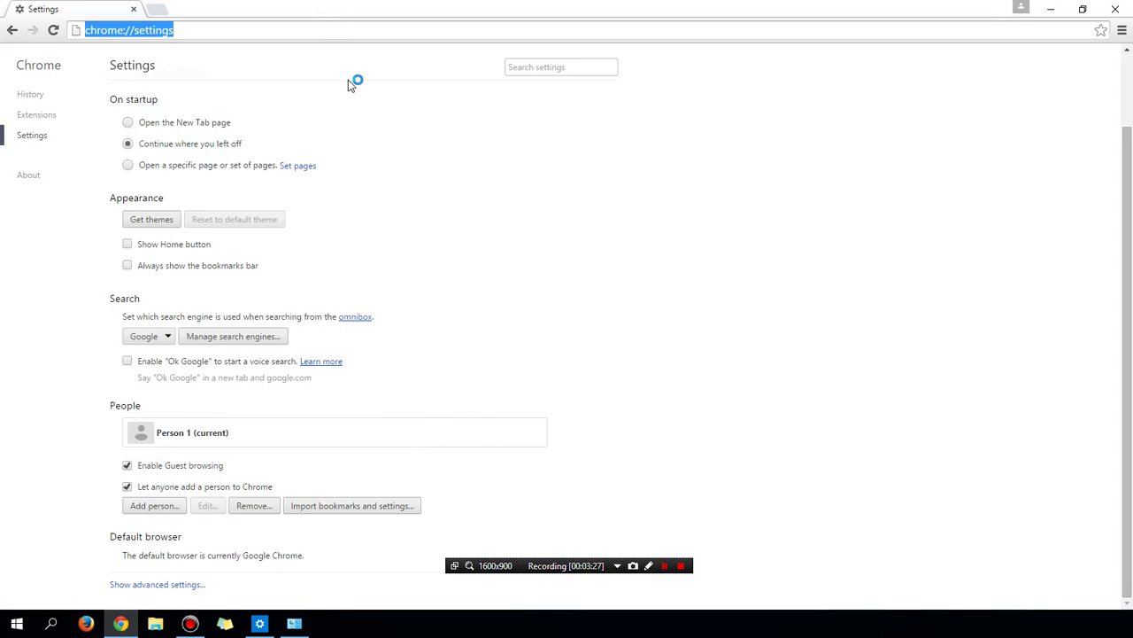
key(ctrl+t)
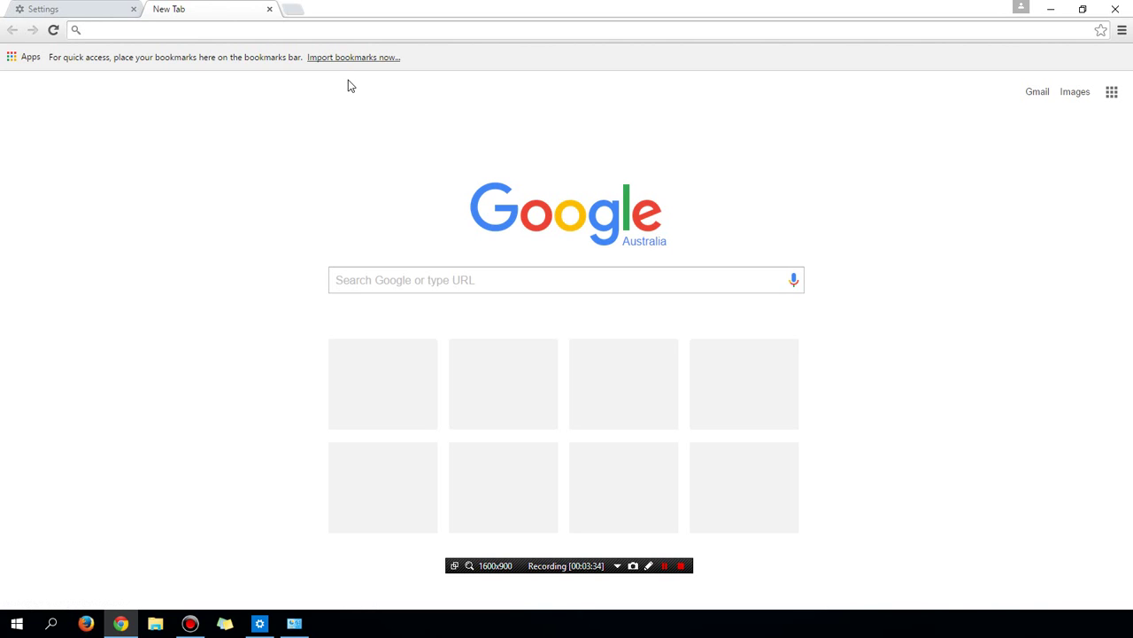
text(ebay.com.au)
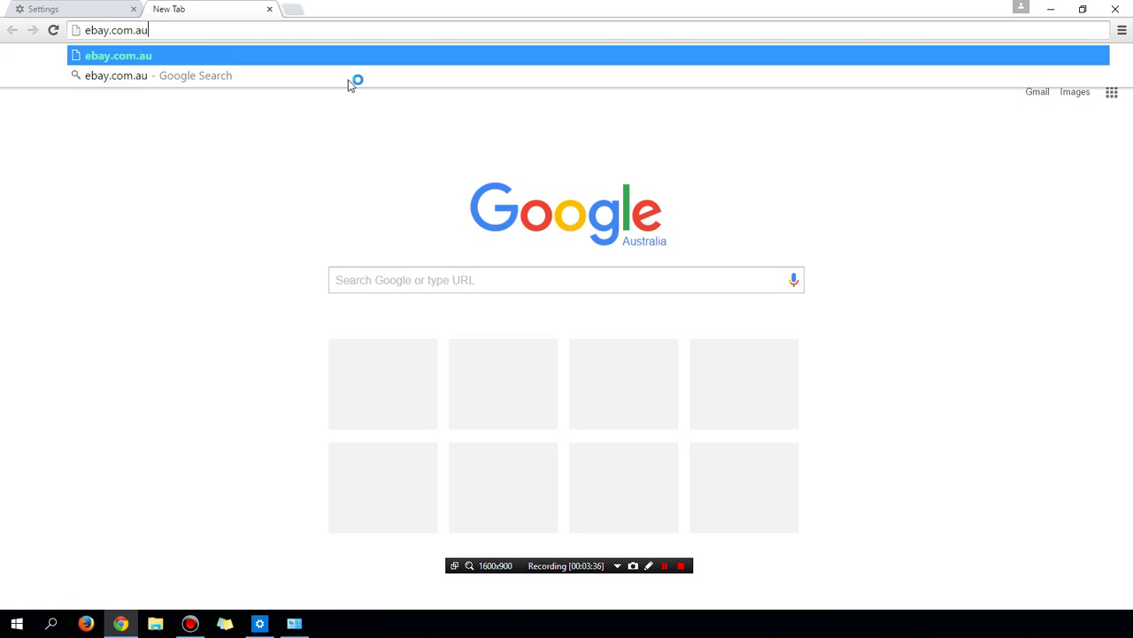
key(Return)
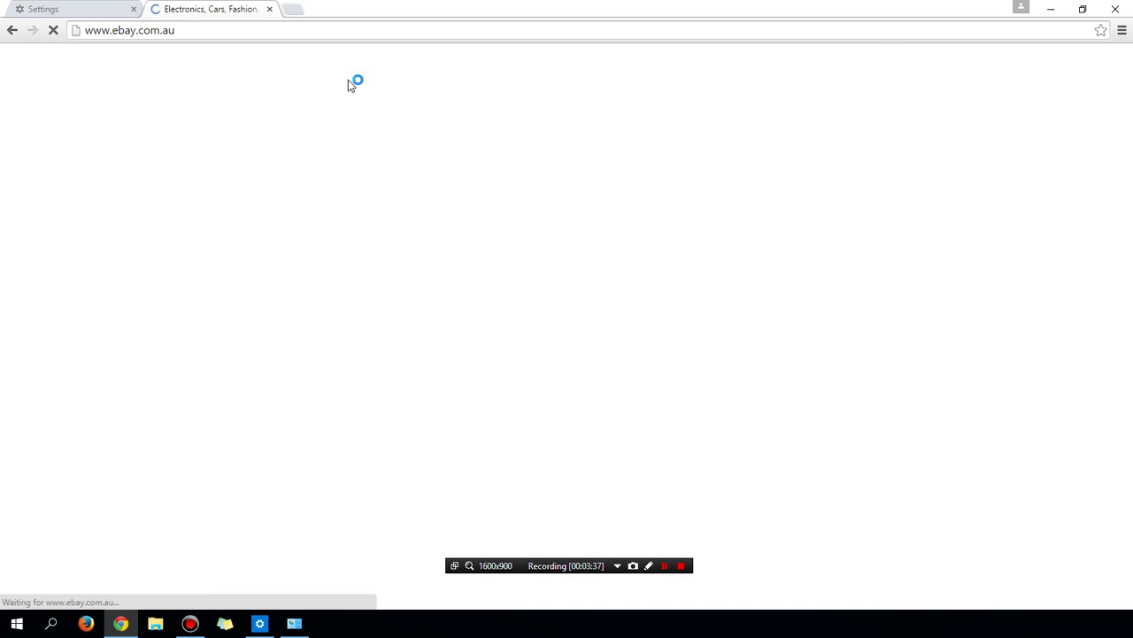
Load amazon.com.au in another new tab.
key(ctrl+t)
text(amazon.com.au)
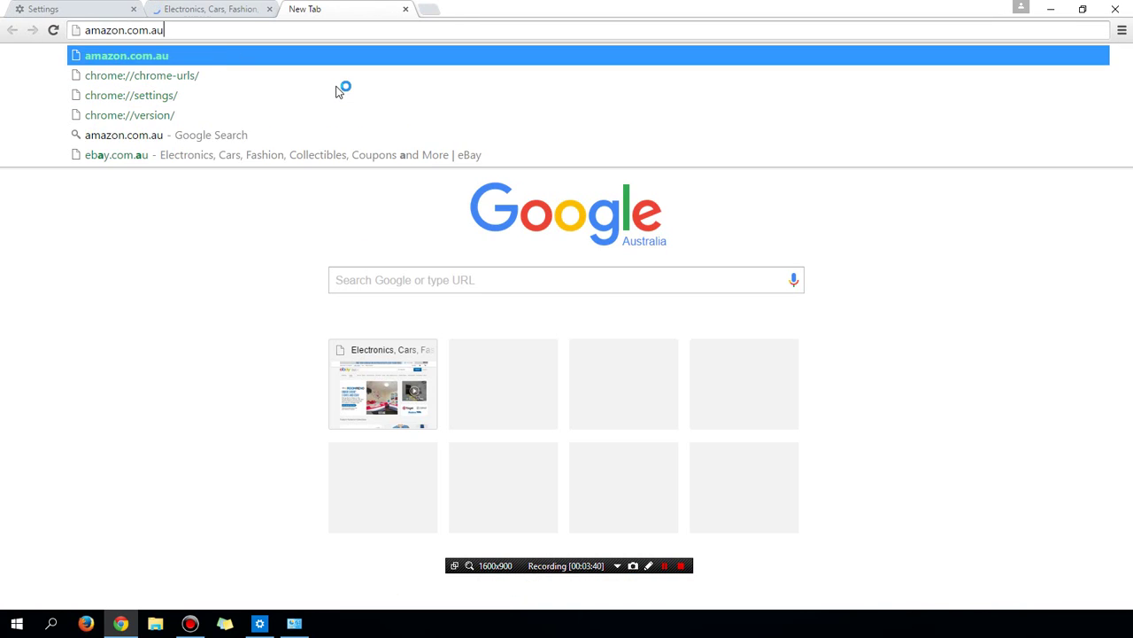
key(Return)
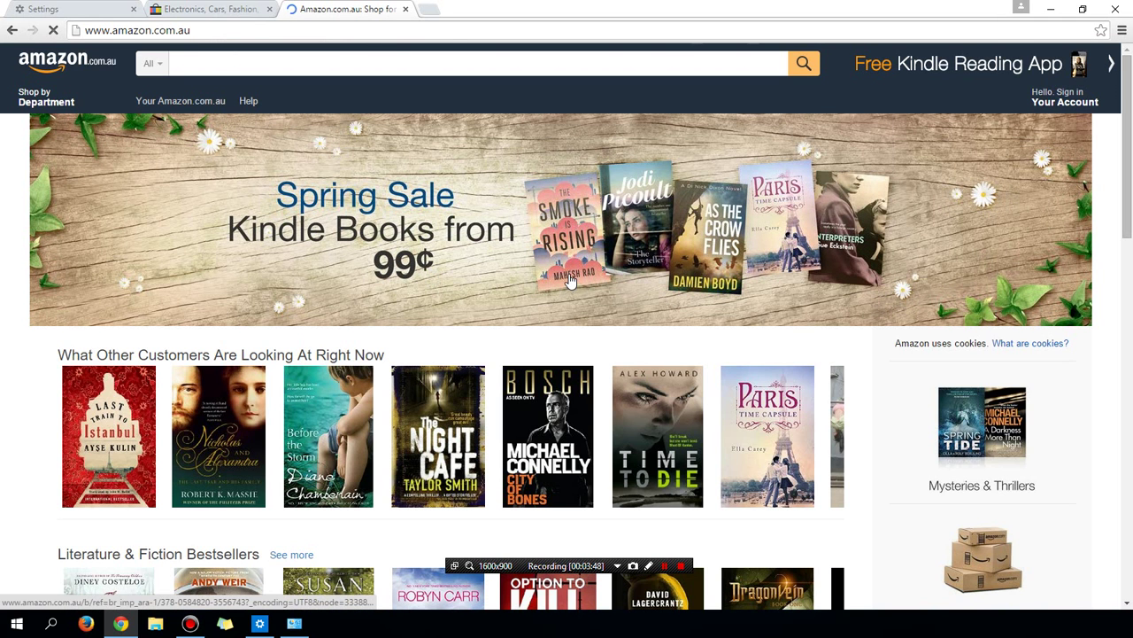
Switch between the eBay and Amazon tabs, then close both.
click(225, 8)
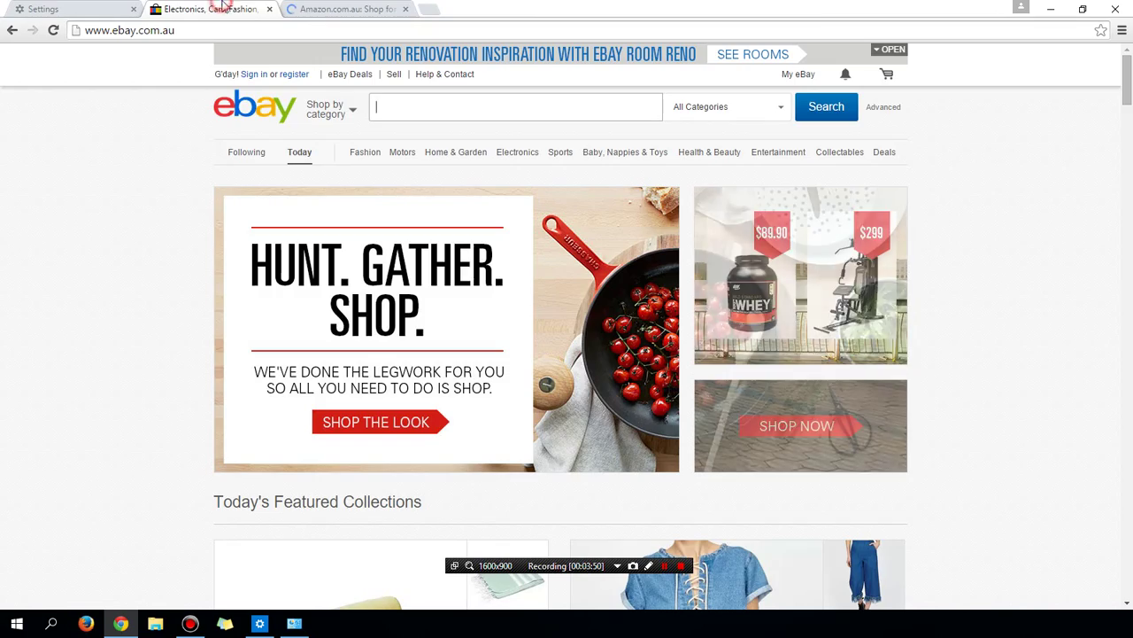
click(337, 9)
click(236, 9)
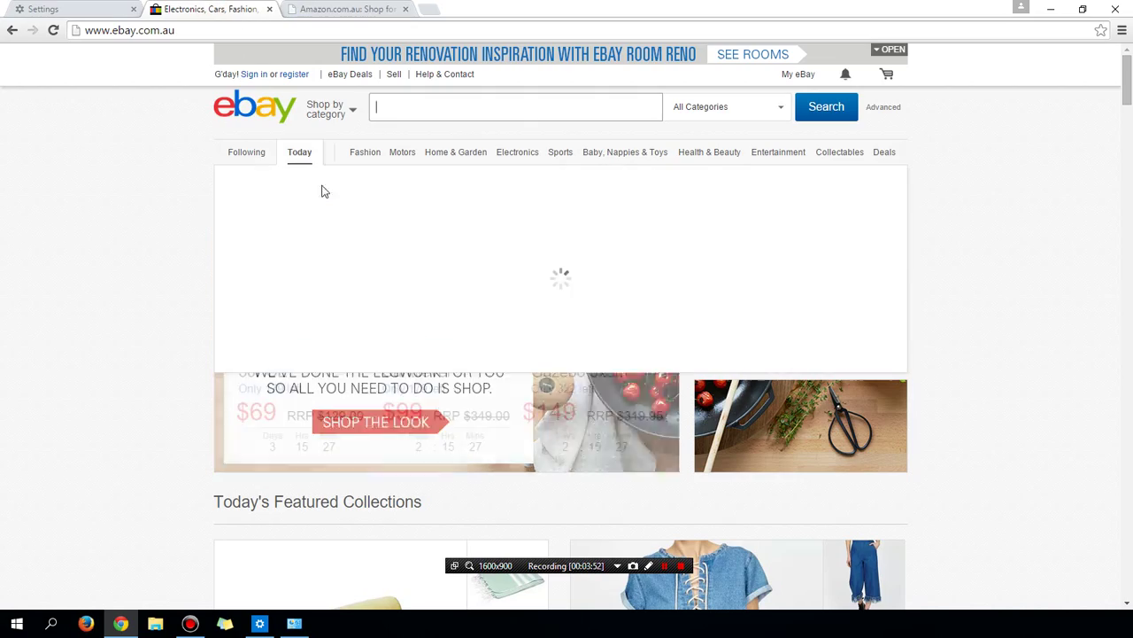
click(324, 9)
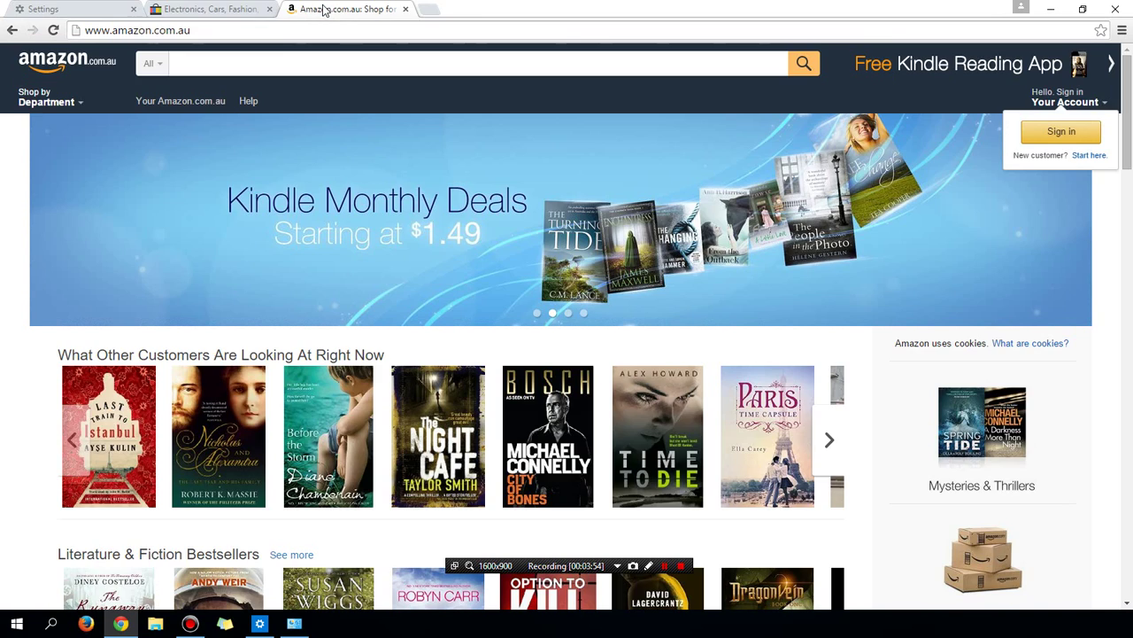
click(406, 9)
click(269, 9)
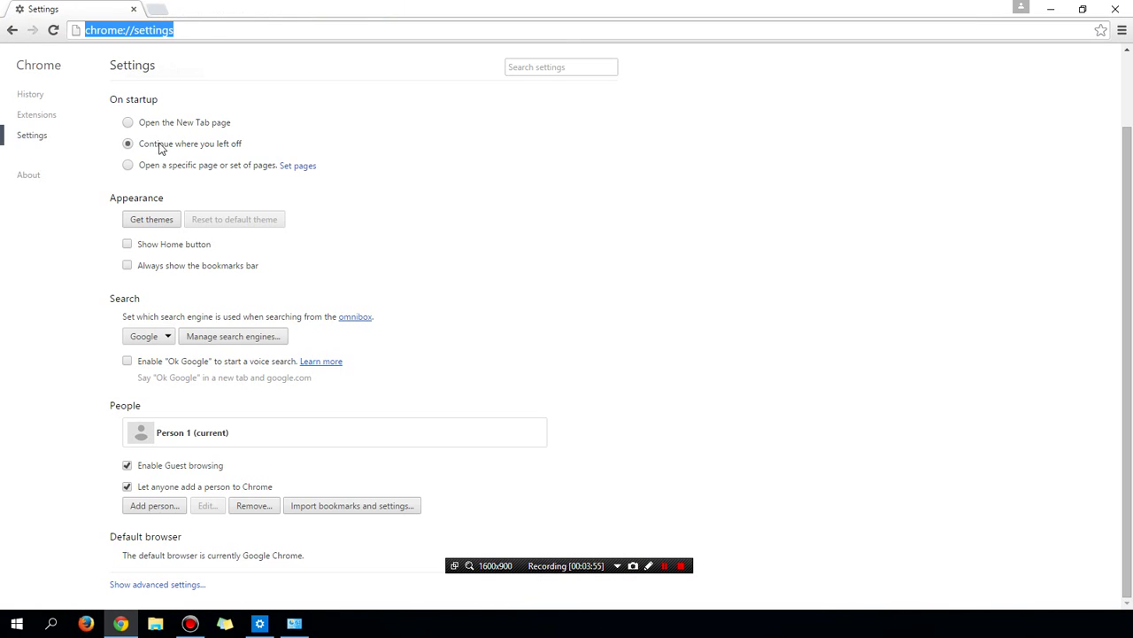
Open the browsing history with Ctrl+H to see the Amazon and eBay visits.
click(708, 245)
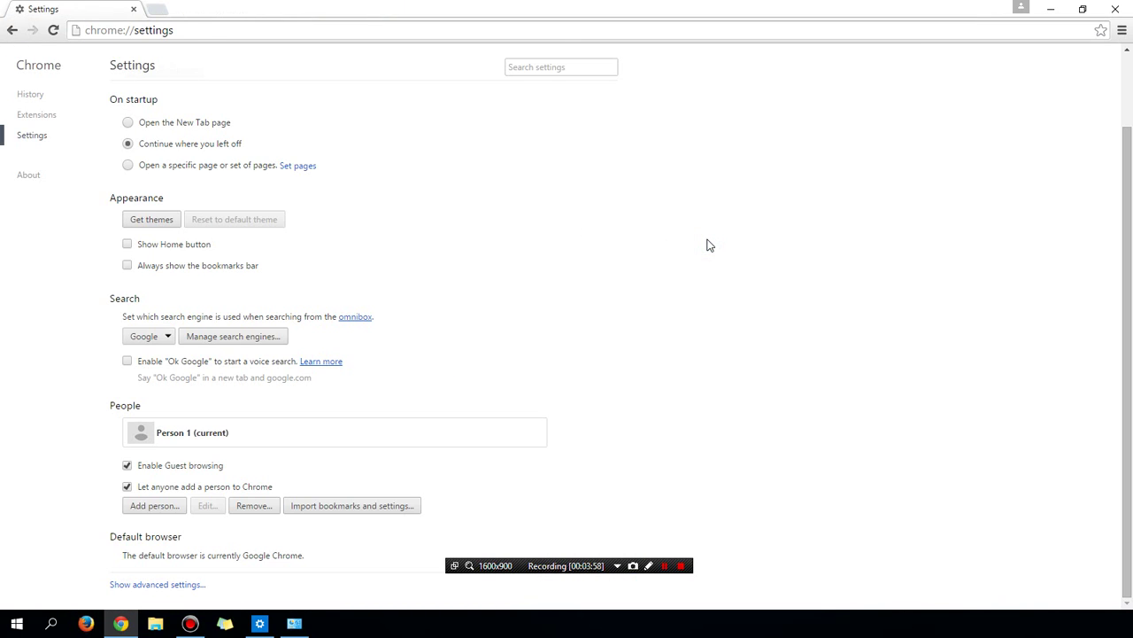
key(ctrl+h)
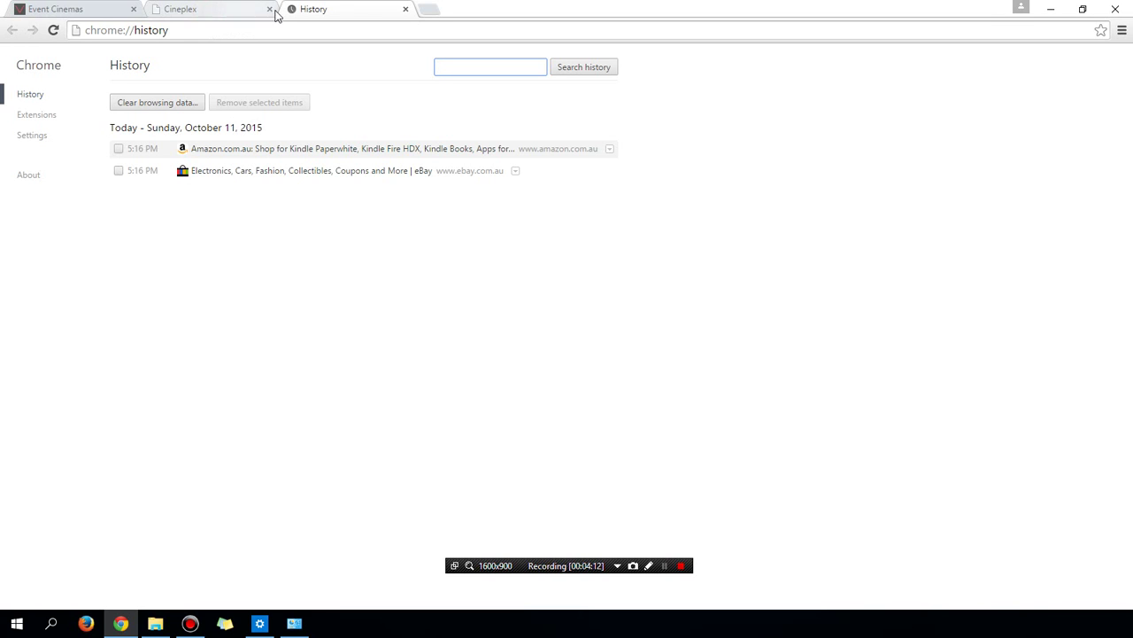
Close Chrome, relaunch it from the taskbar, and select the address bar.
click(1116, 10)
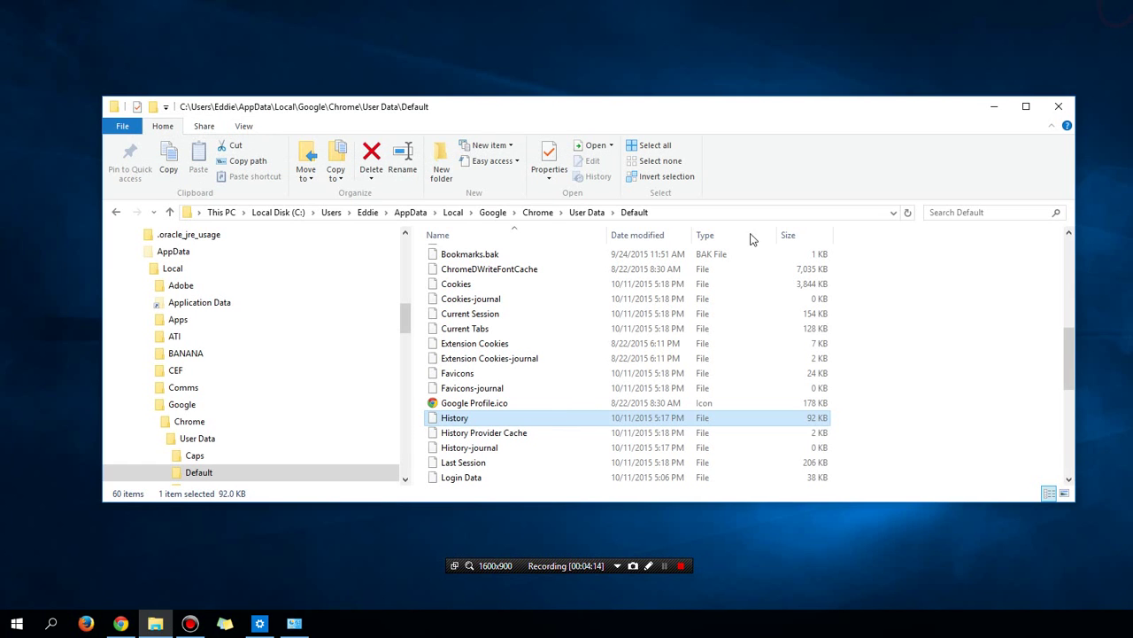
click(123, 625)
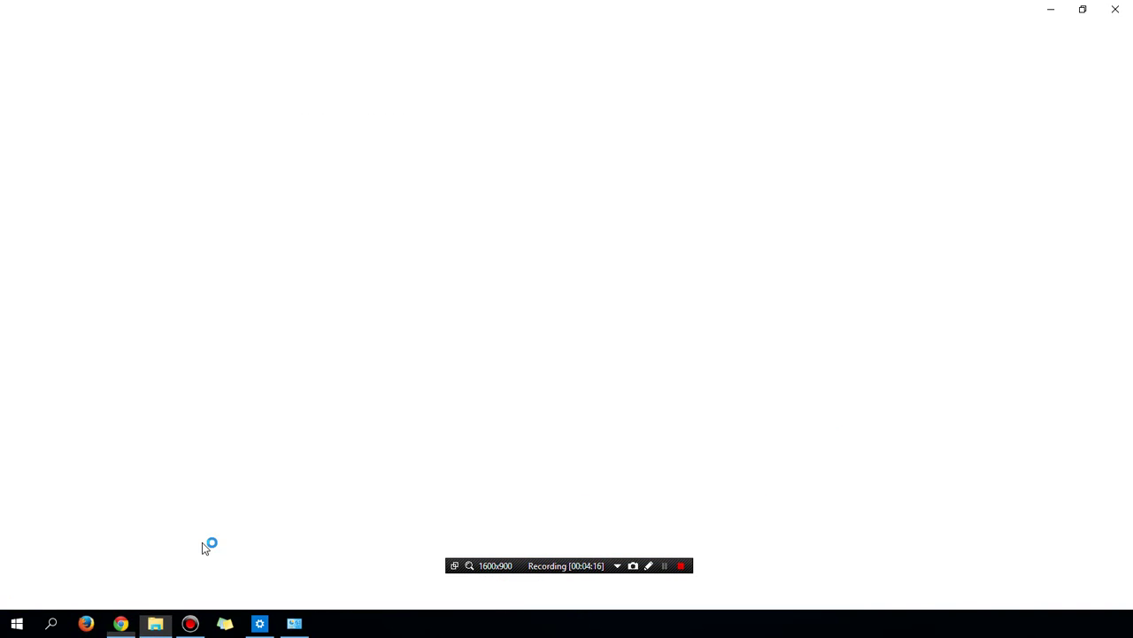
click(198, 30)
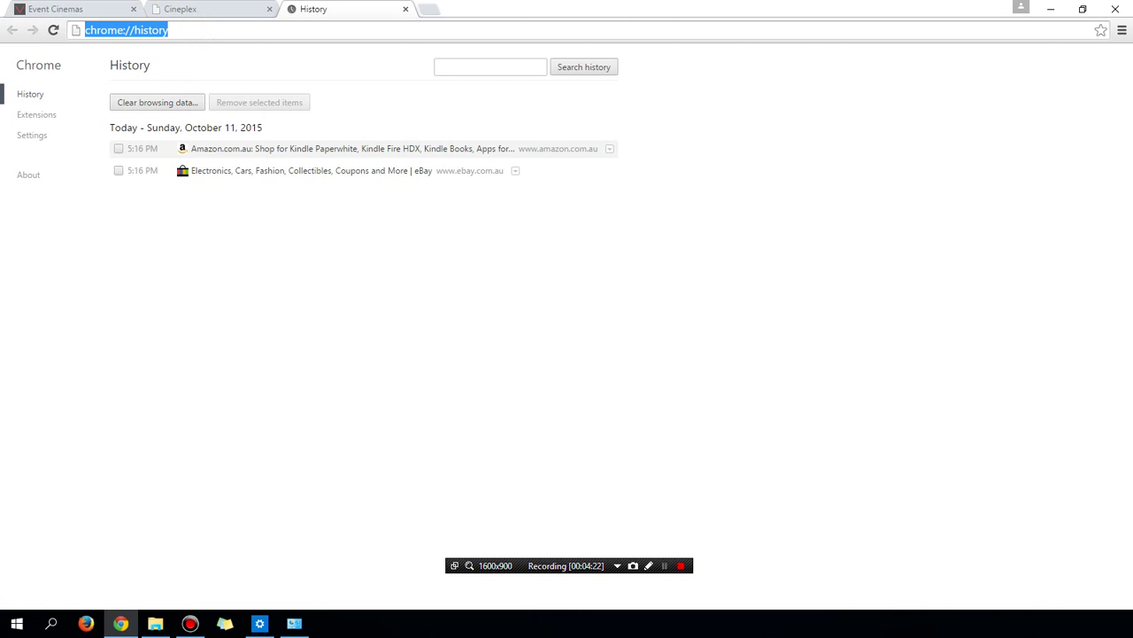
Search cinplex.com.au, open the Cineplex, Southbank and Members Login results in background tabs, then view page 2.
text(cinplex.com)
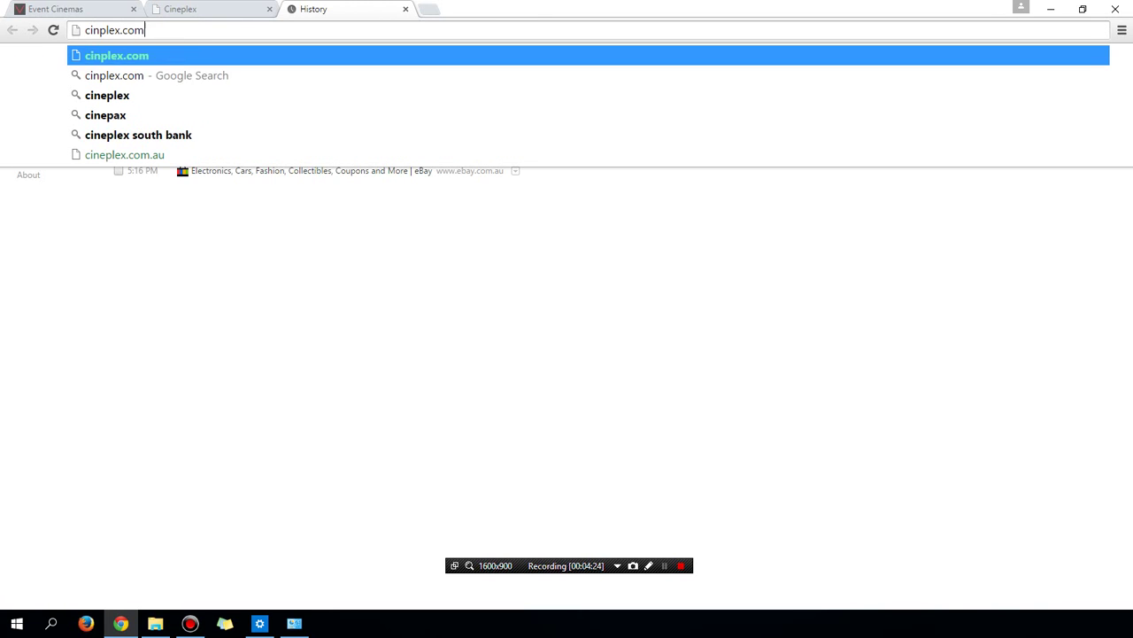
text(.au)
key(Return)
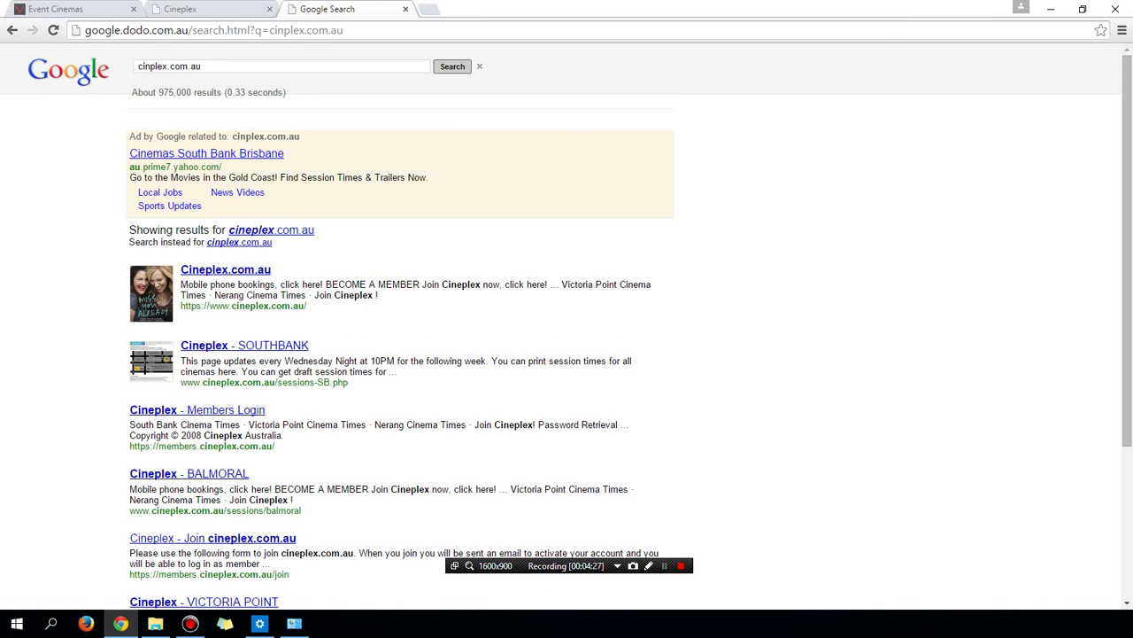
middle_click(242, 271)
middle_click(241, 347)
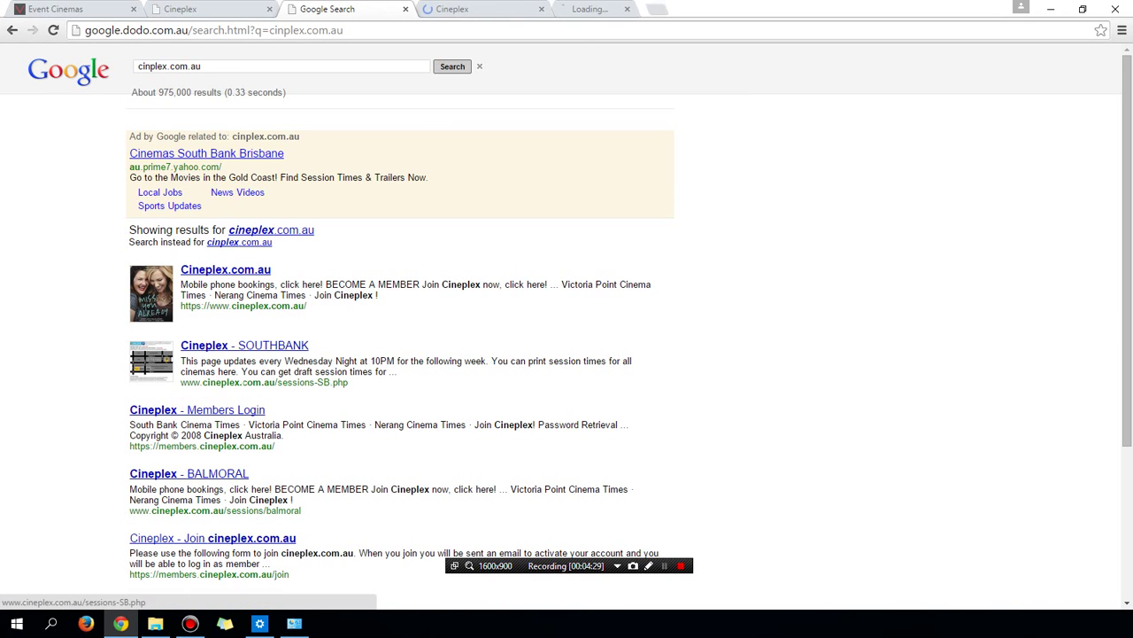
middle_click(197, 410)
scroll(231, 482, down, 3)
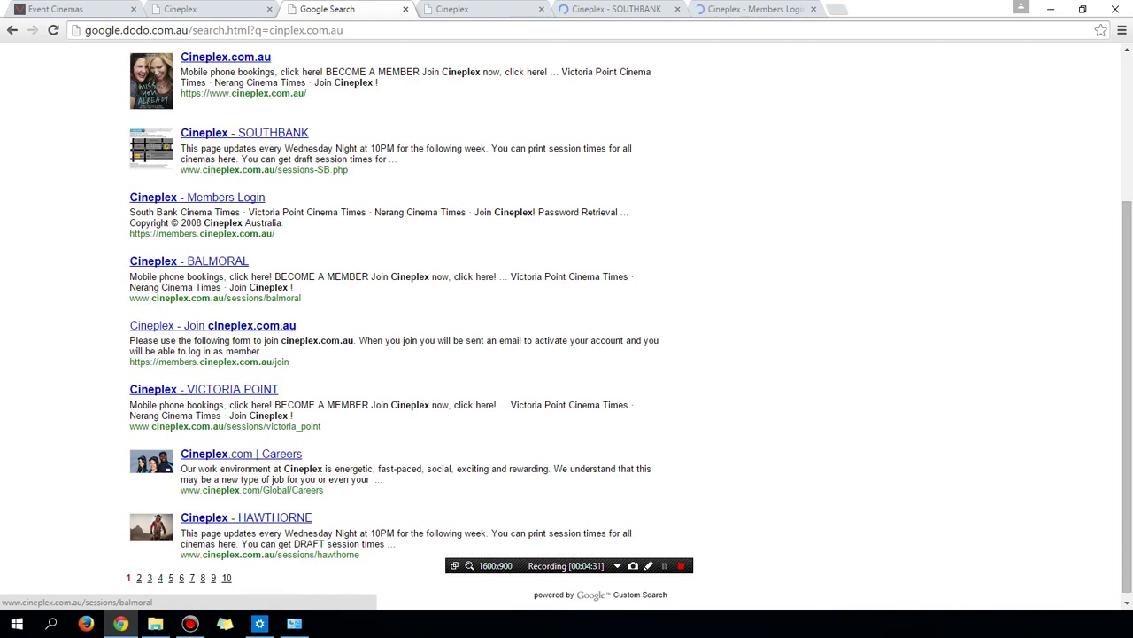
click(139, 577)
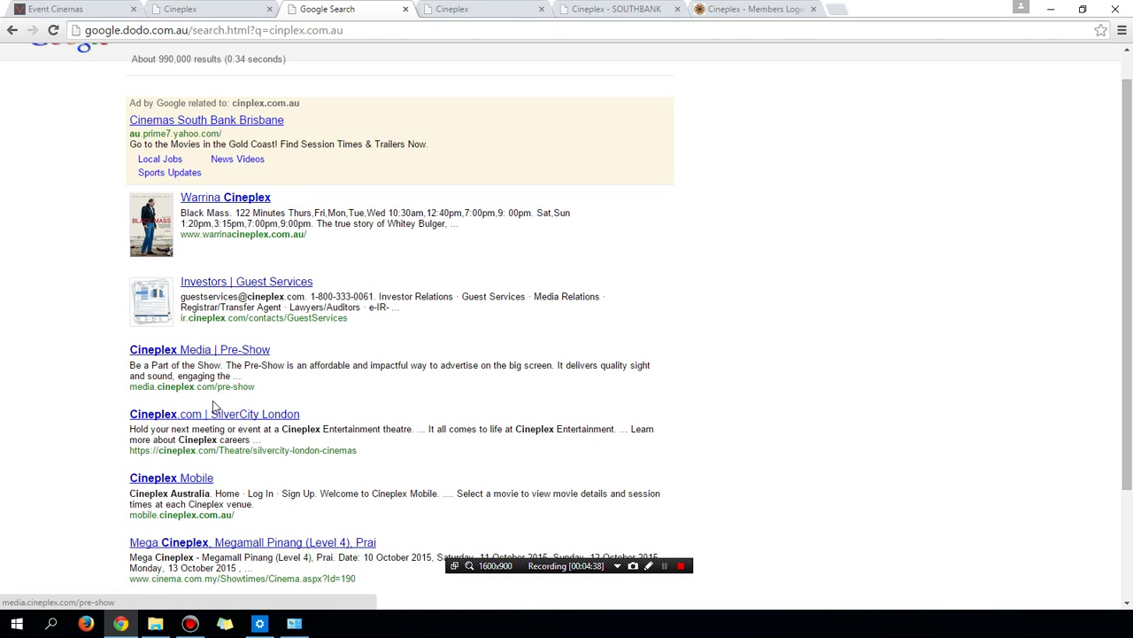
Visit abc.com.au, then close the ABC, Cineplex and Cineplex Southbank tabs.
click(253, 31)
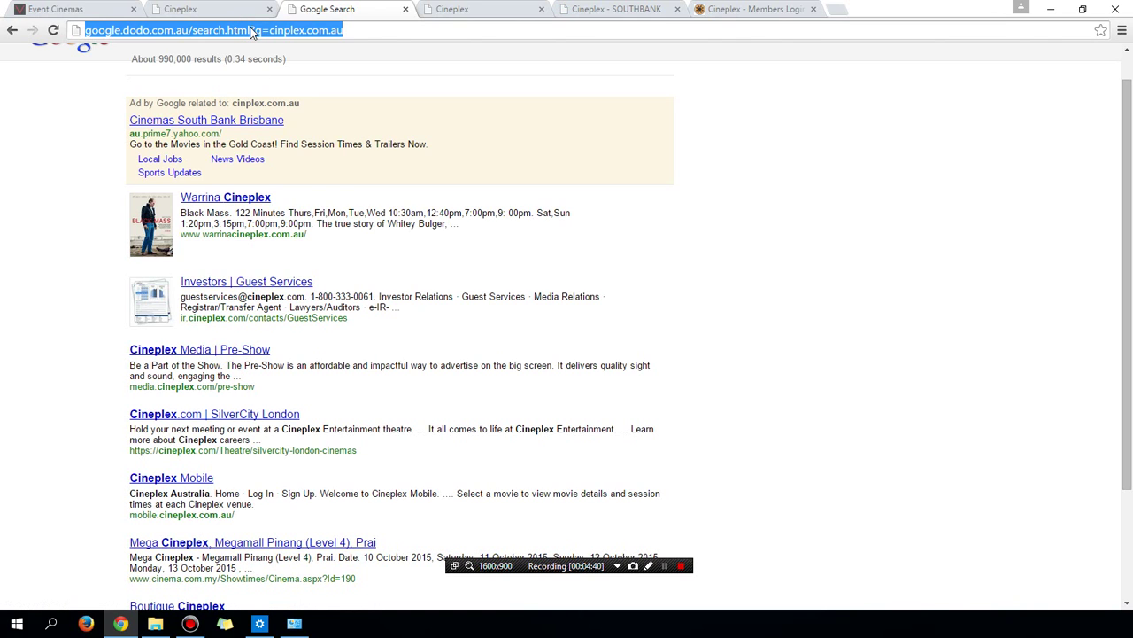
text(abc.com.au)
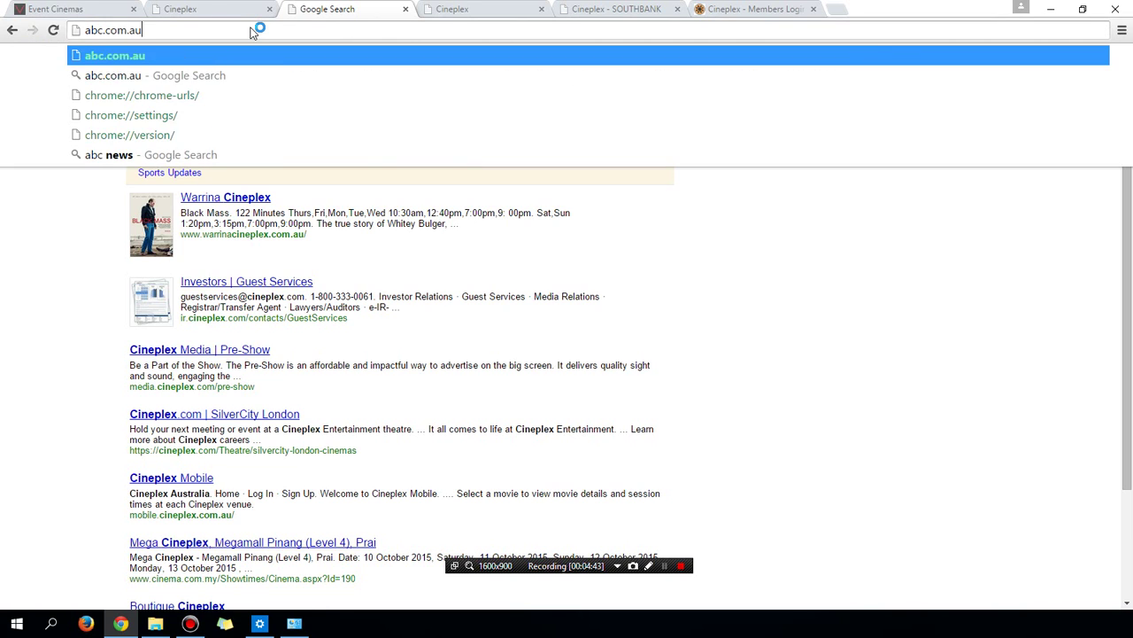
key(Return)
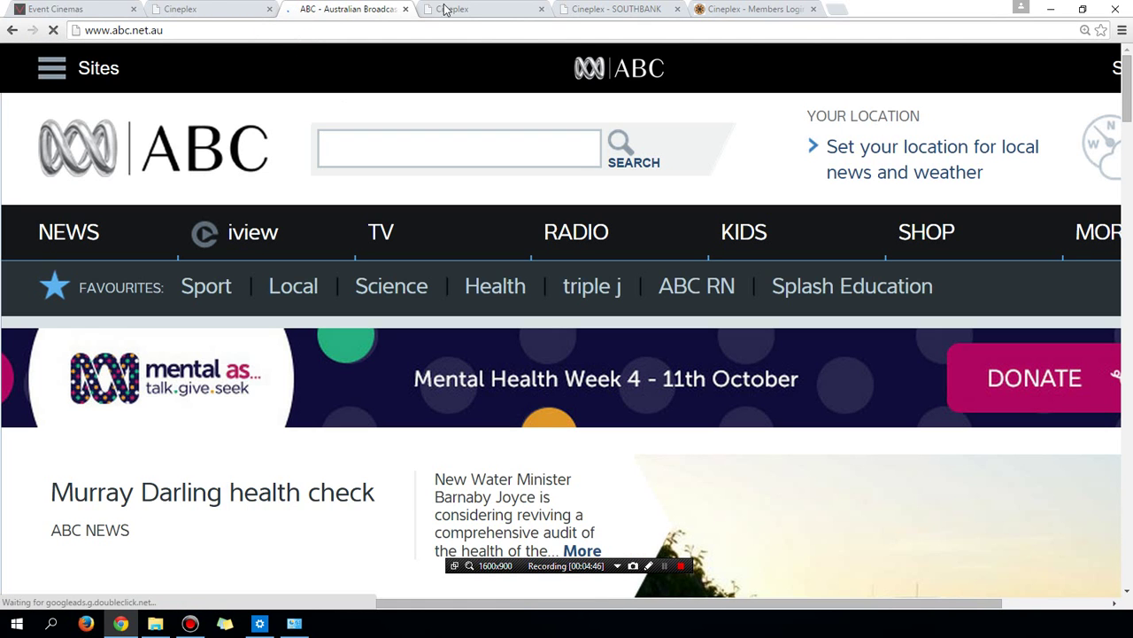
middle_click(352, 10)
middle_click(354, 10)
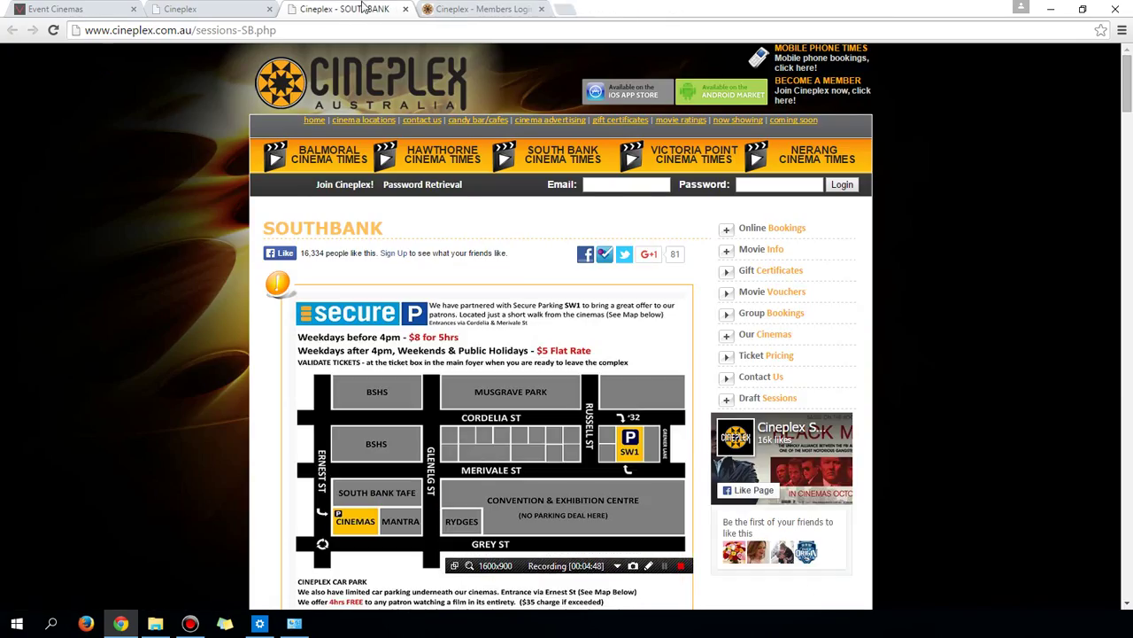
middle_click(354, 11)
Close the last Cineplex tabs, reopen history showing only Amazon and eBay, and return to the Default folder window.
middle_click(354, 11)
key(ctrl+w)
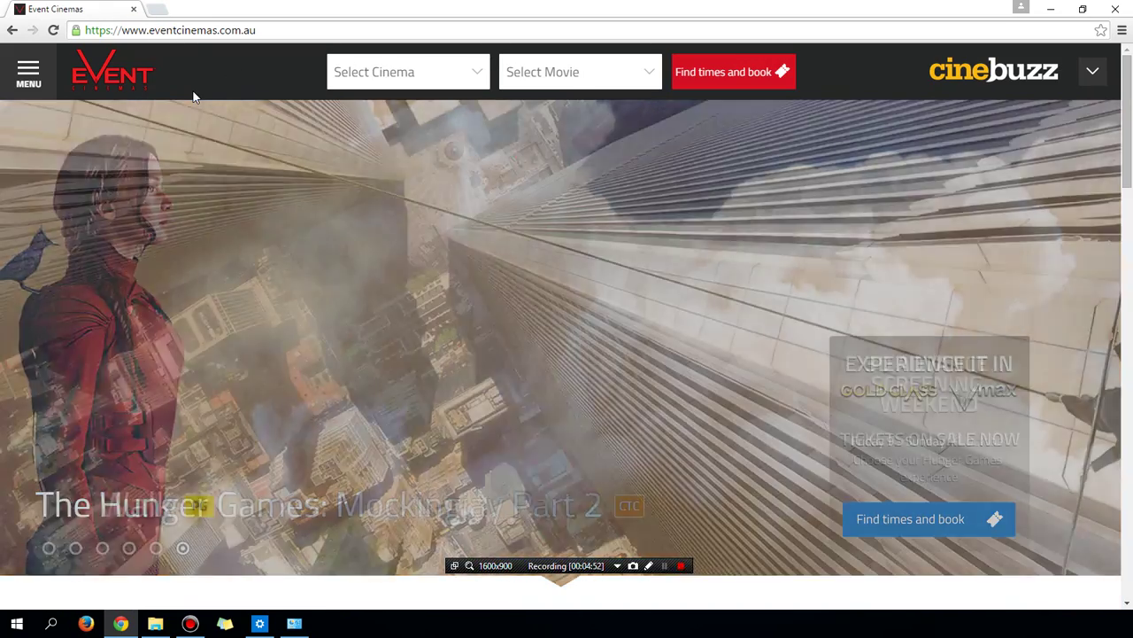
key(ctrl+h)
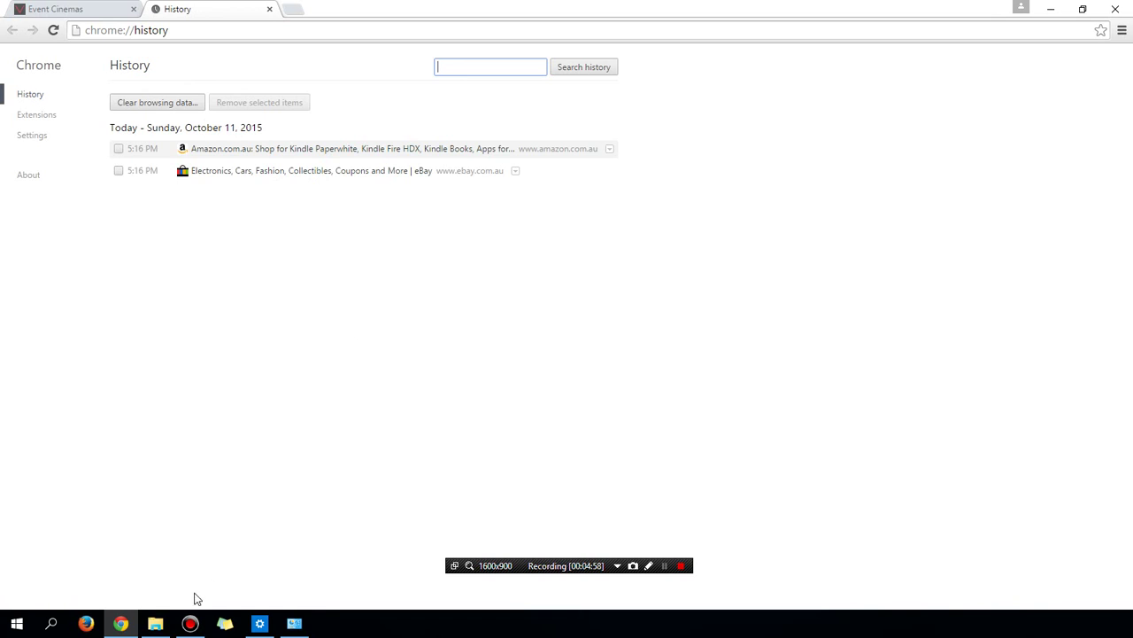
click(155, 624)
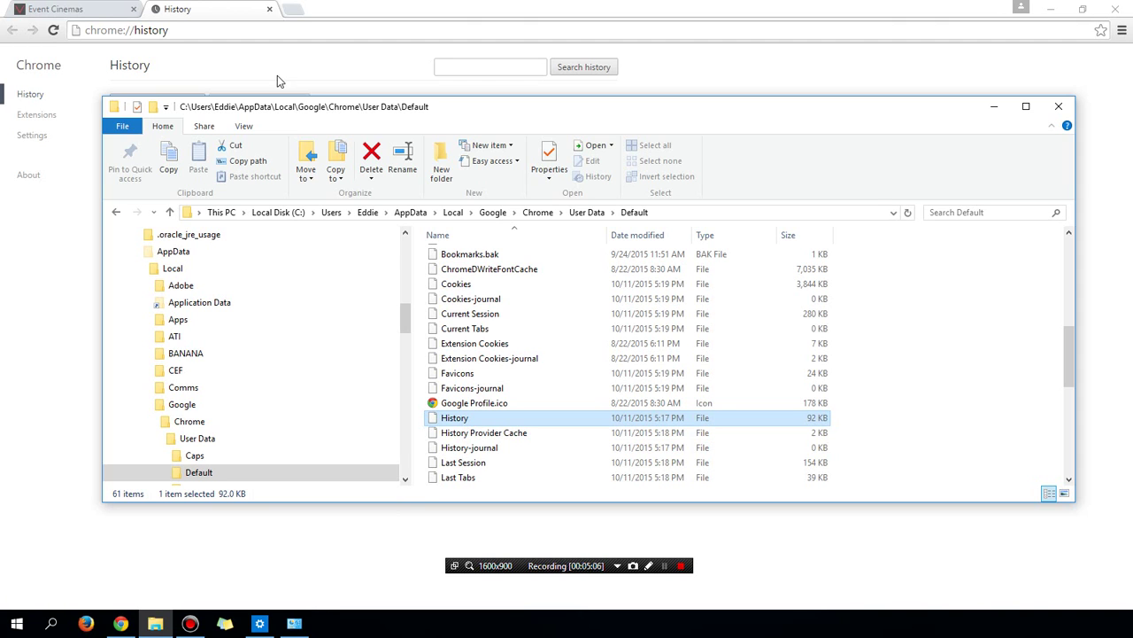
Drag the Default folder window down and right to uncover Chrome's Amazon-and-eBay-only history list.
drag(283, 107, 363, 311)
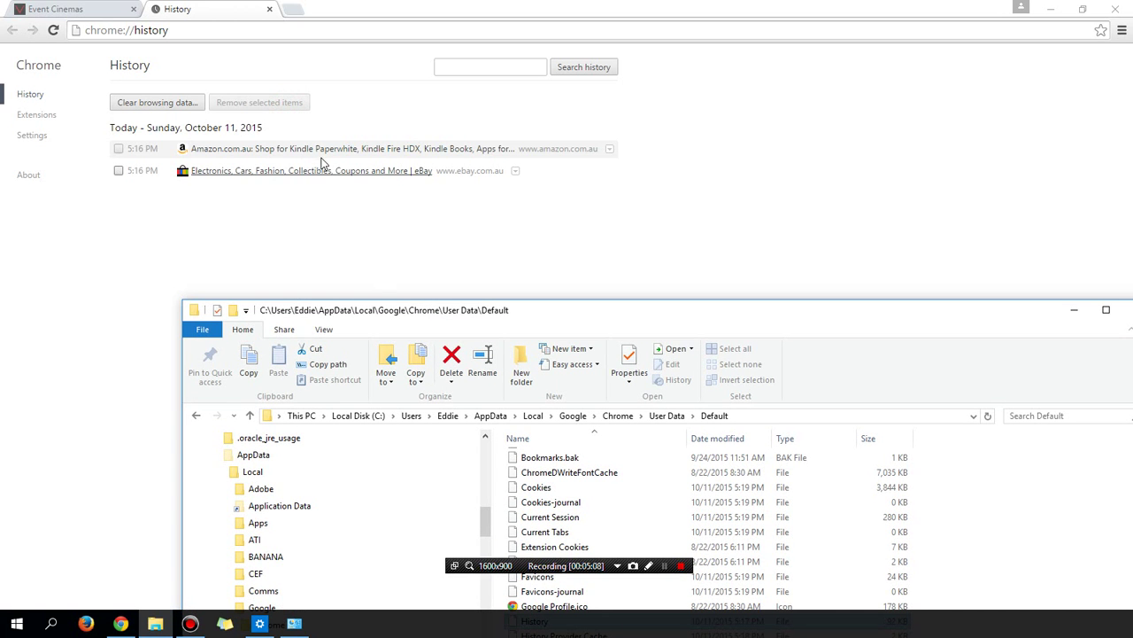